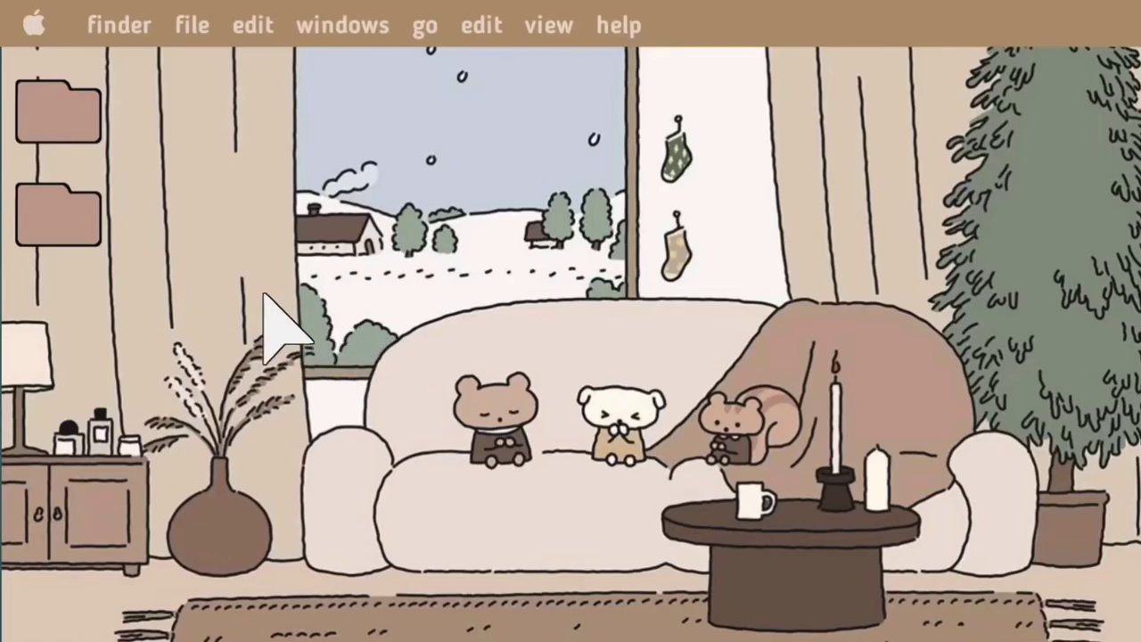
Open the second folder and log in to the account
{"action": "double_click", "coordinate": [60, 224]}
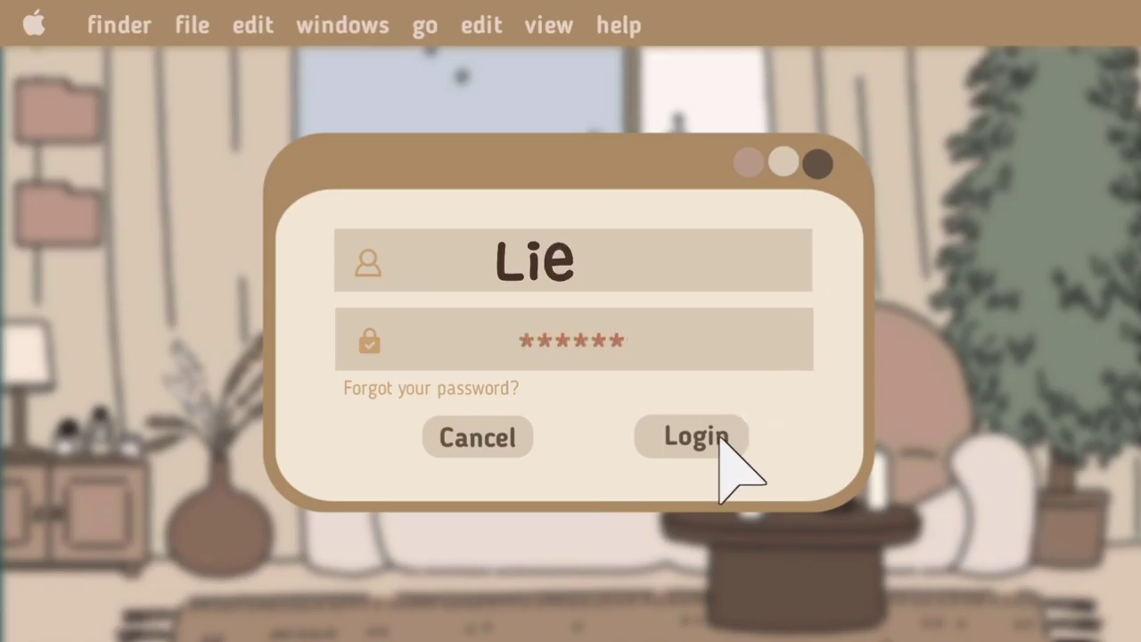
{"action": "left_click", "coordinate": [721, 439]}
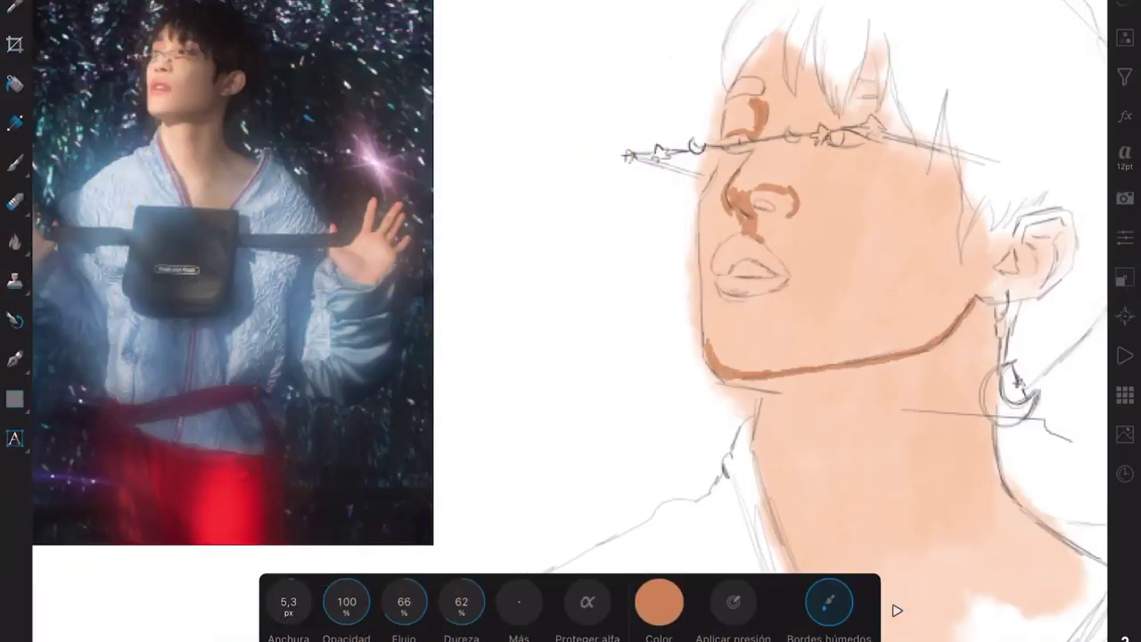
Pick a darker brown and paint two shadow strokes along the jawline
{"action": "left_click", "coordinate": [659, 602]}
{"action": "left_click", "coordinate": [664, 446]}
{"action": "left_click", "coordinate": [659, 601]}
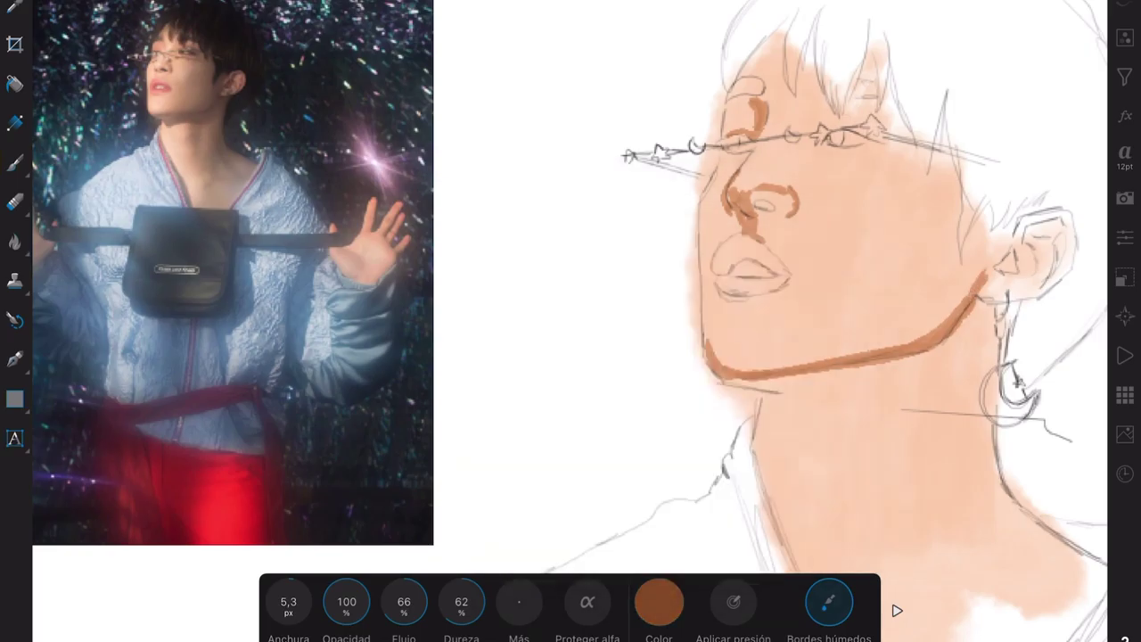
{"action": "left_click_drag", "start_coordinate": [789, 387], "coordinate": [973, 305]}
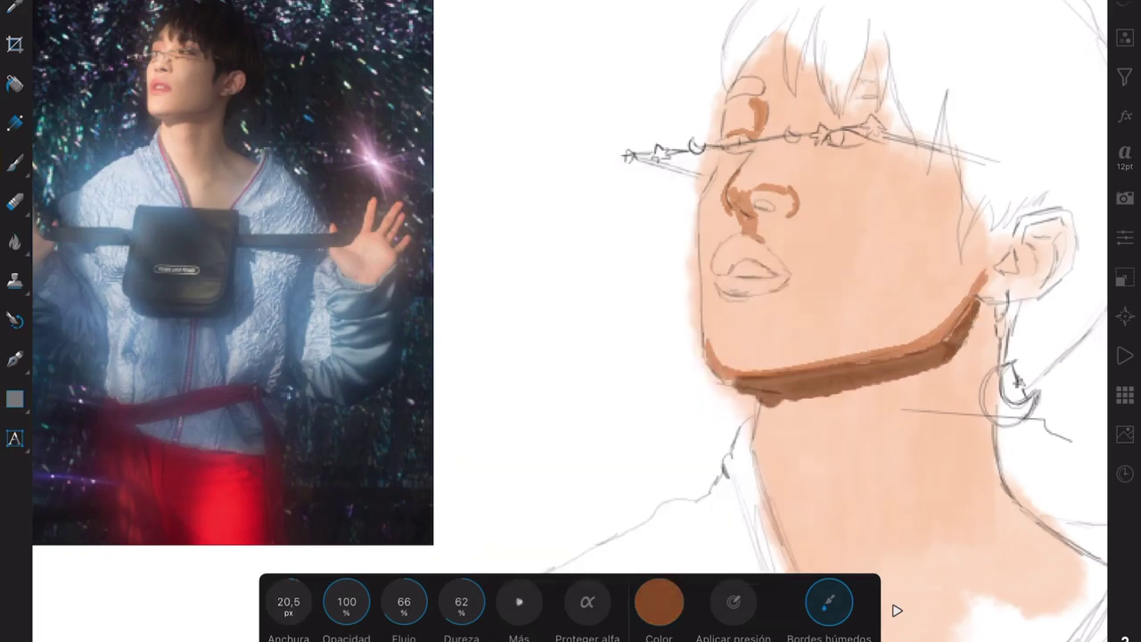
{"action": "left_click_drag", "start_coordinate": [776, 412], "coordinate": [992, 323]}
Set up the Mixer Brush at 17,8 px width and 48% flow
{"action": "left_click", "coordinate": [14, 162]}
{"action": "left_click", "coordinate": [147, 181]}
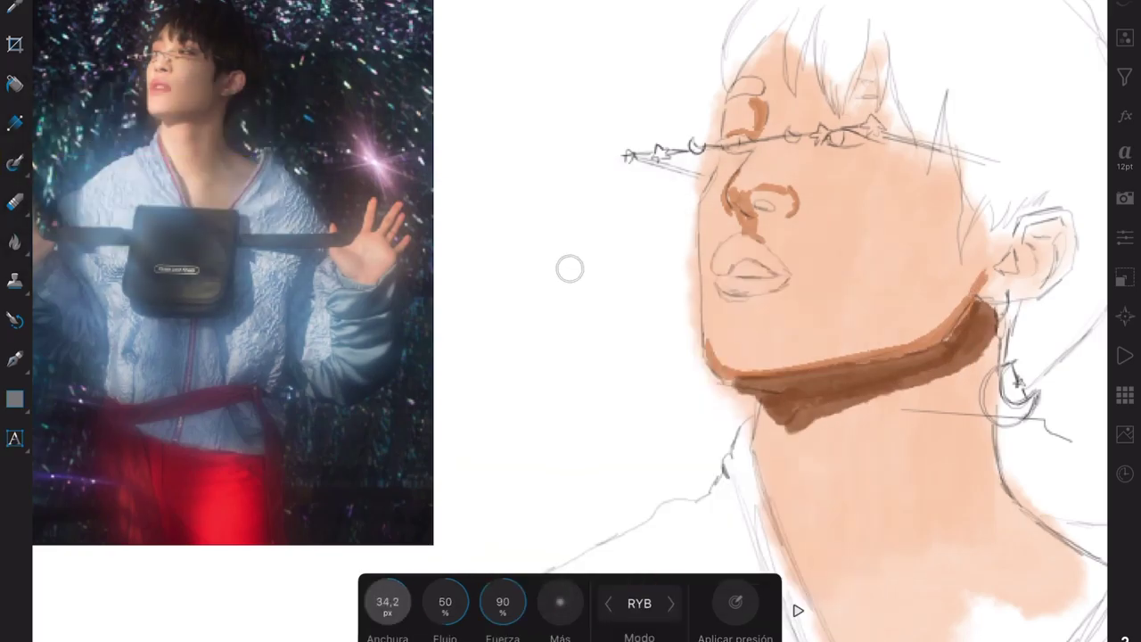
{"action": "left_click_drag", "start_coordinate": [388, 602], "coordinate": [366, 602]}
{"action": "left_click_drag", "start_coordinate": [445, 601], "coordinate": [459, 602]}
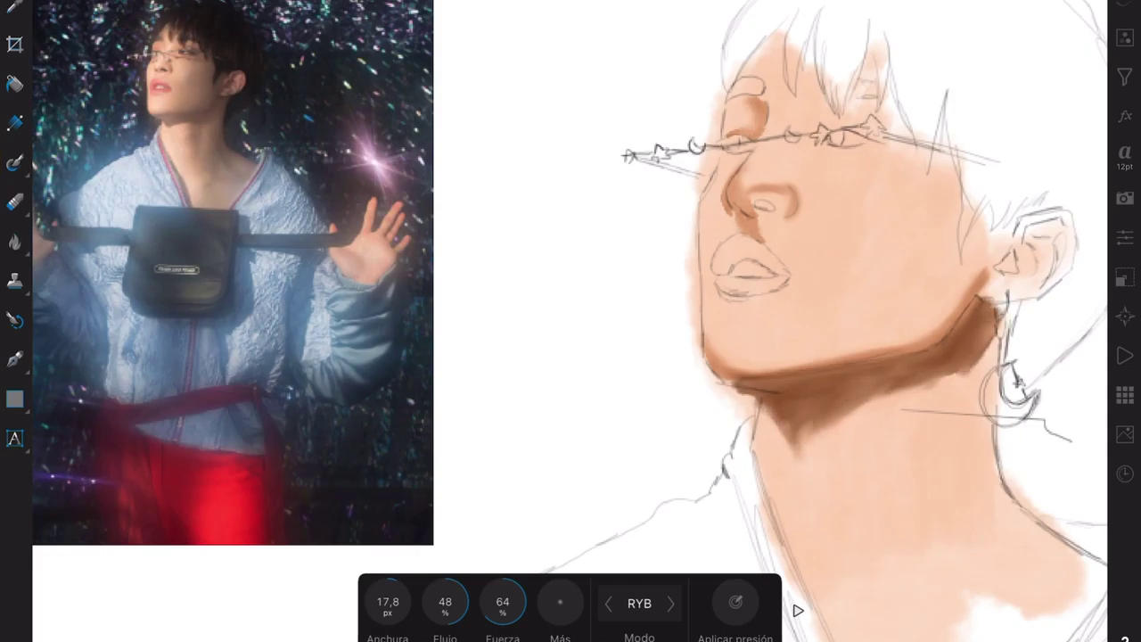
Paint a broad 31,5 px shadow across the cheek and jaw with the Paint Brush
{"action": "left_click", "coordinate": [14, 162]}
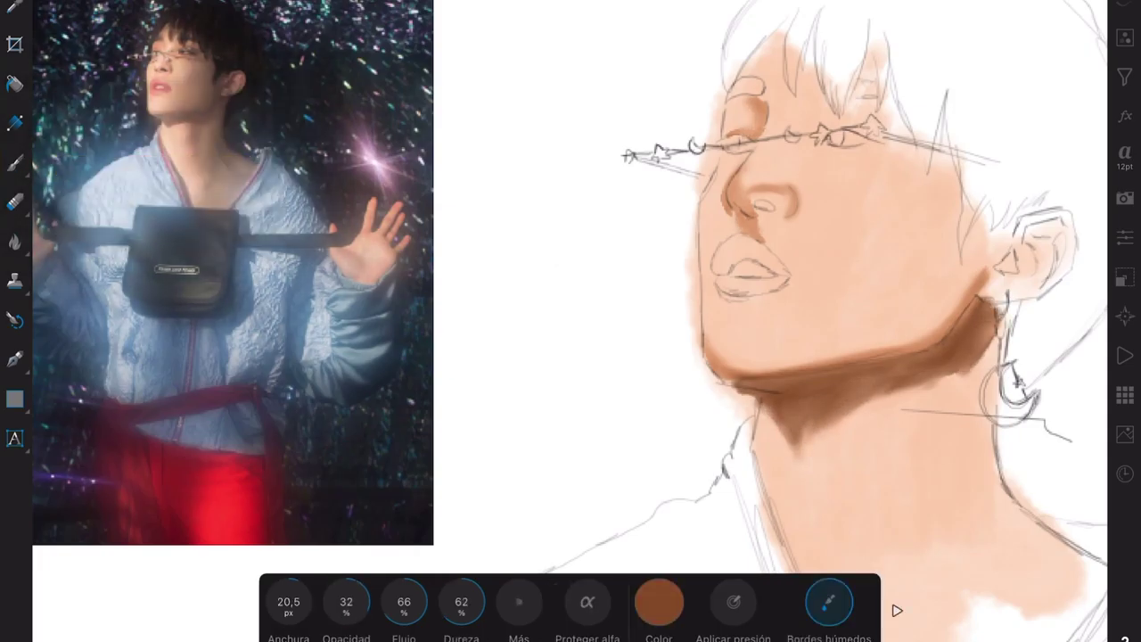
{"action": "left_click_drag", "start_coordinate": [289, 602], "coordinate": [312, 601]}
{"action": "mouse_move", "coordinate": [972, 267]}
{"action": "left_mouse_down"}
{"action": "mouse_move", "coordinate": [910, 312]}
{"action": "mouse_move", "coordinate": [803, 348]}
{"action": "mouse_move", "coordinate": [954, 179]}
{"action": "mouse_move", "coordinate": [785, 240]}
{"action": "left_mouse_up"}
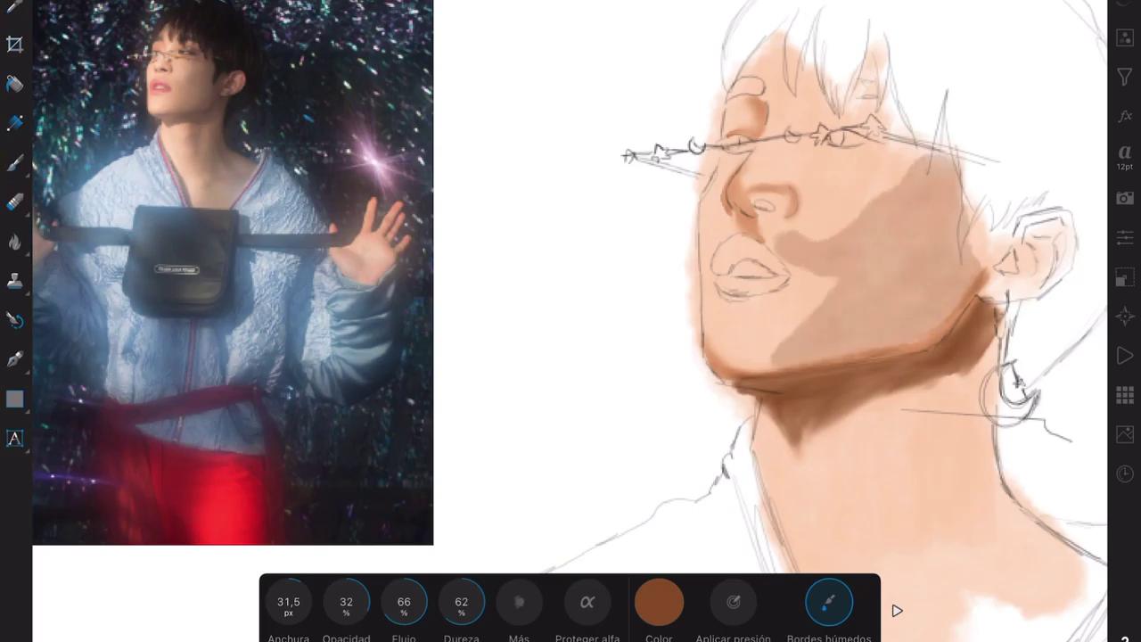
{"action": "left_click", "coordinate": [15, 162]}
{"action": "left_click", "coordinate": [125, 178]}
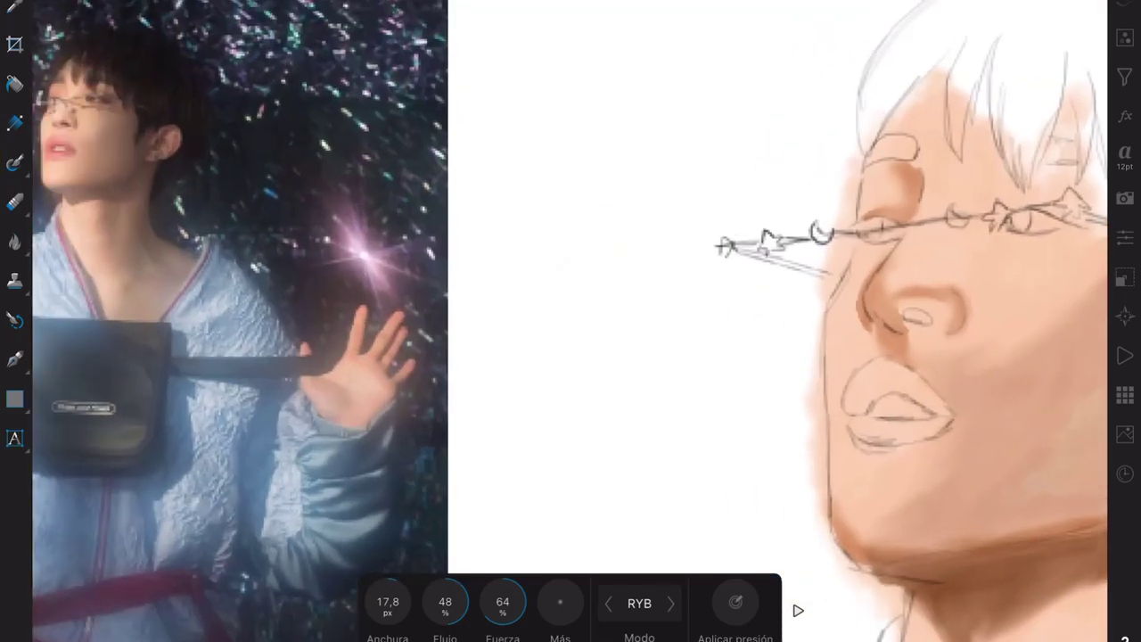
Choose a pink colour and paint blush around the right eye with the Paint Brush
{"action": "left_click", "coordinate": [14, 163]}
{"action": "left_click", "coordinate": [660, 602]}
{"action": "left_click", "coordinate": [569, 268]}
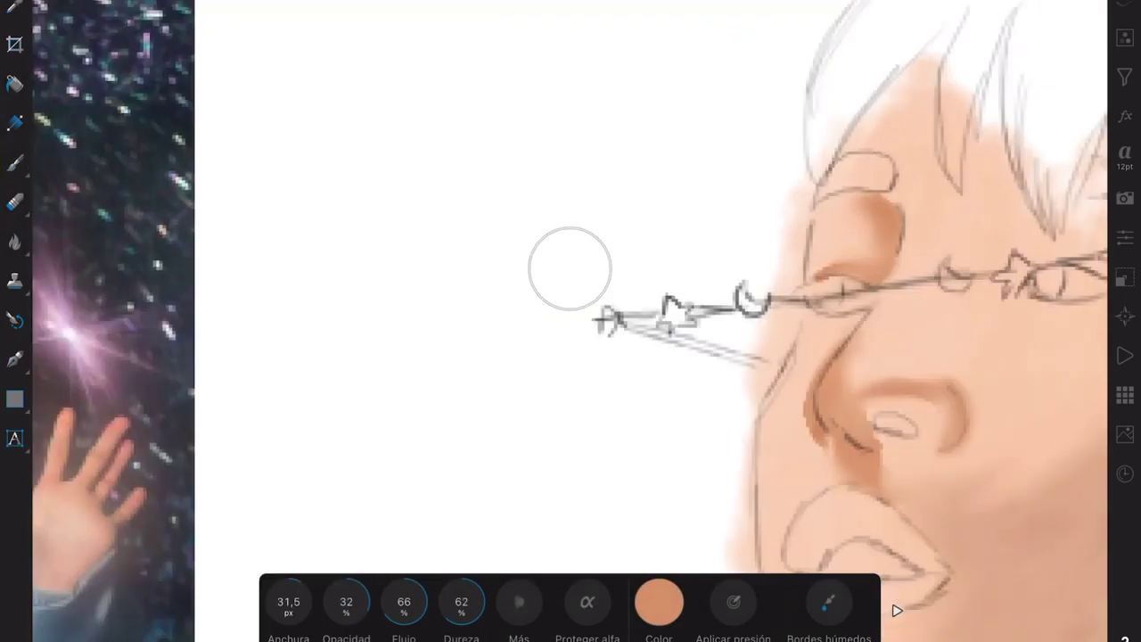
{"action": "left_click", "coordinate": [659, 602]}
{"action": "key", "text": "ctrl+z"}
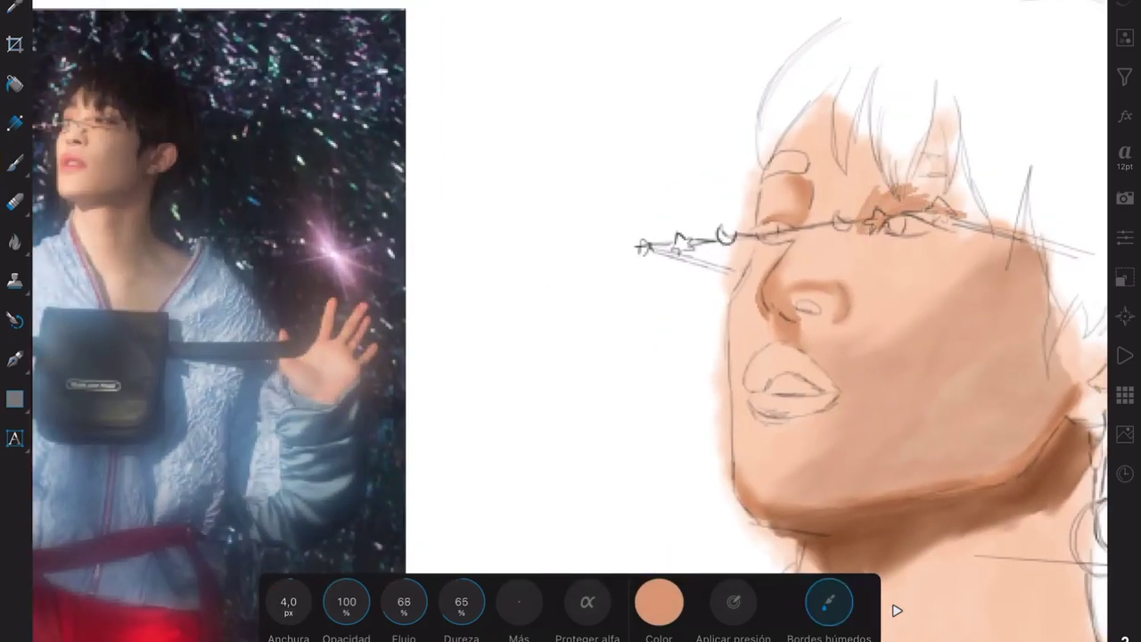
{"action": "left_click", "coordinate": [660, 601]}
{"action": "key", "text": "ctrl+z"}
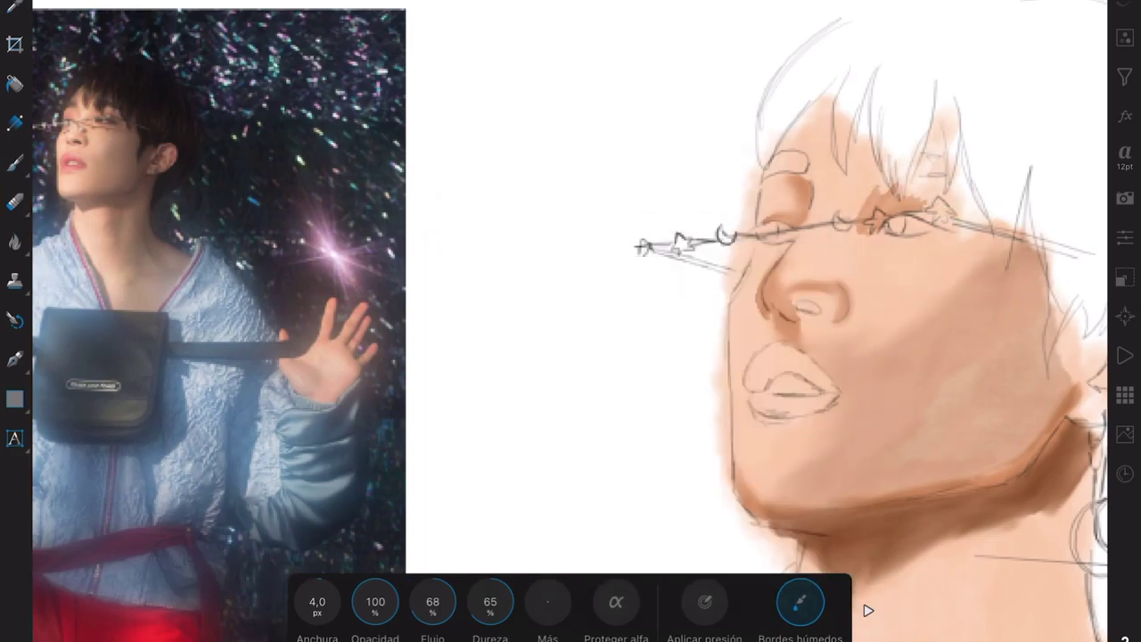
{"action": "left_click_drag", "start_coordinate": [923, 205], "coordinate": [954, 214]}
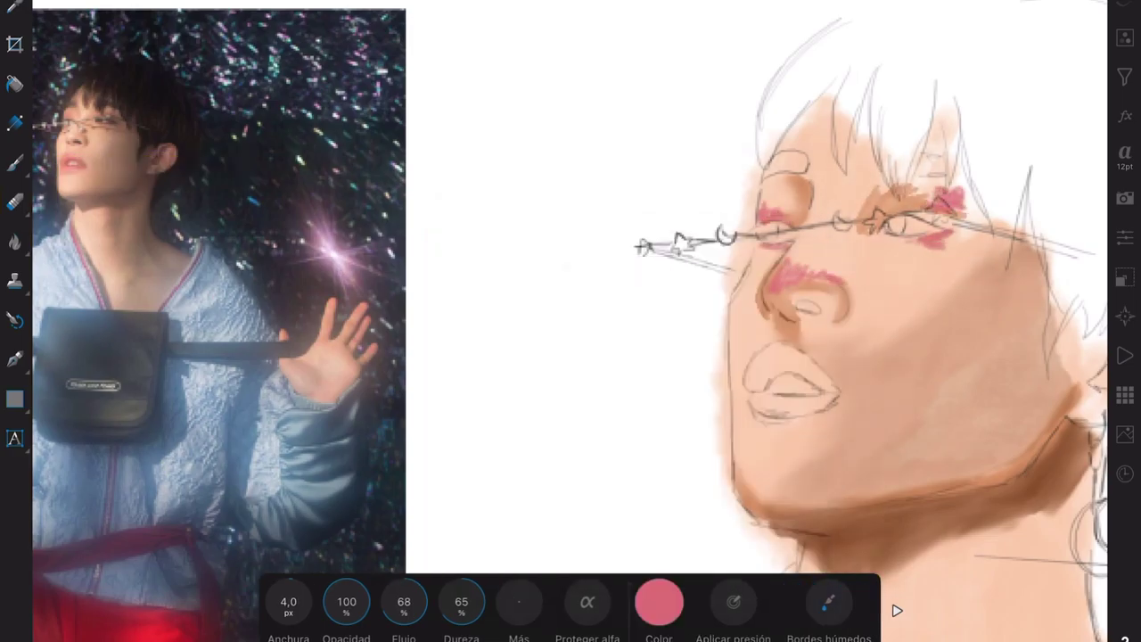
{"action": "key", "text": "b"}
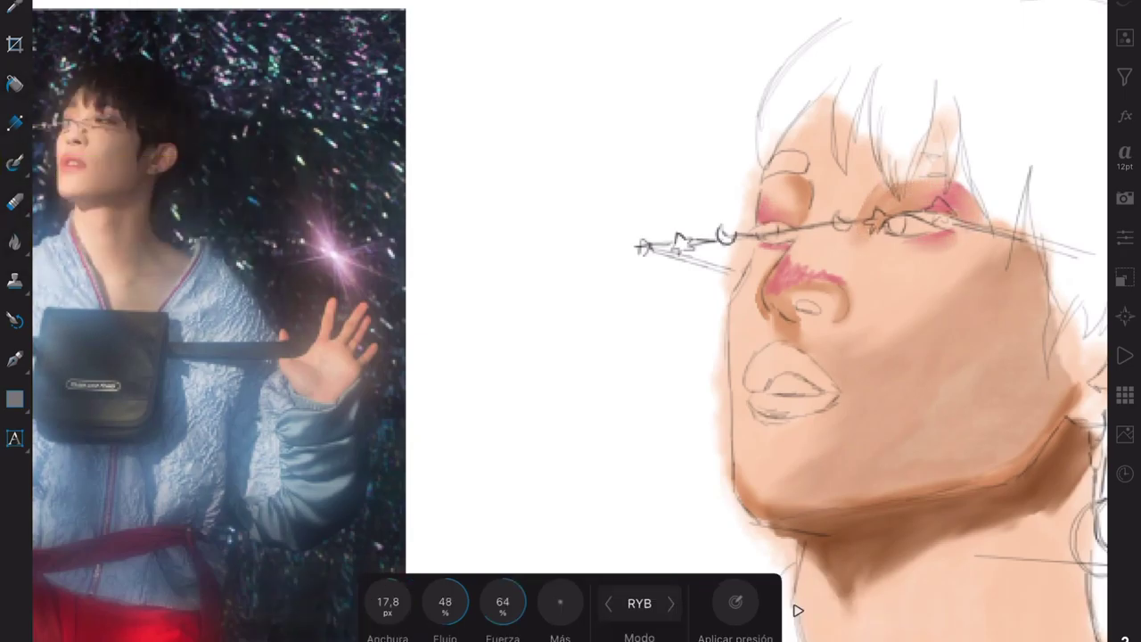
Draw black lash lines along the upper eyelids of both eyes with the Paint Brush
{"action": "left_click", "coordinate": [14, 122]}
{"action": "left_click", "coordinate": [94, 107]}
{"action": "scroll", "coordinate": [571, 321], "scroll_direction": "up", "scroll_amount": 5}
{"action": "mouse_move", "coordinate": [490, 251]}
{"action": "left_mouse_down"}
{"action": "mouse_move", "coordinate": [593, 183]}
{"action": "mouse_move", "coordinate": [776, 219]}
{"action": "left_mouse_up"}
{"action": "scroll", "coordinate": [571, 321], "scroll_direction": "down", "scroll_amount": 5}
{"action": "left_click", "coordinate": [659, 602]}
{"action": "left_click_drag", "start_coordinate": [499, 136], "coordinate": [580, 125]}
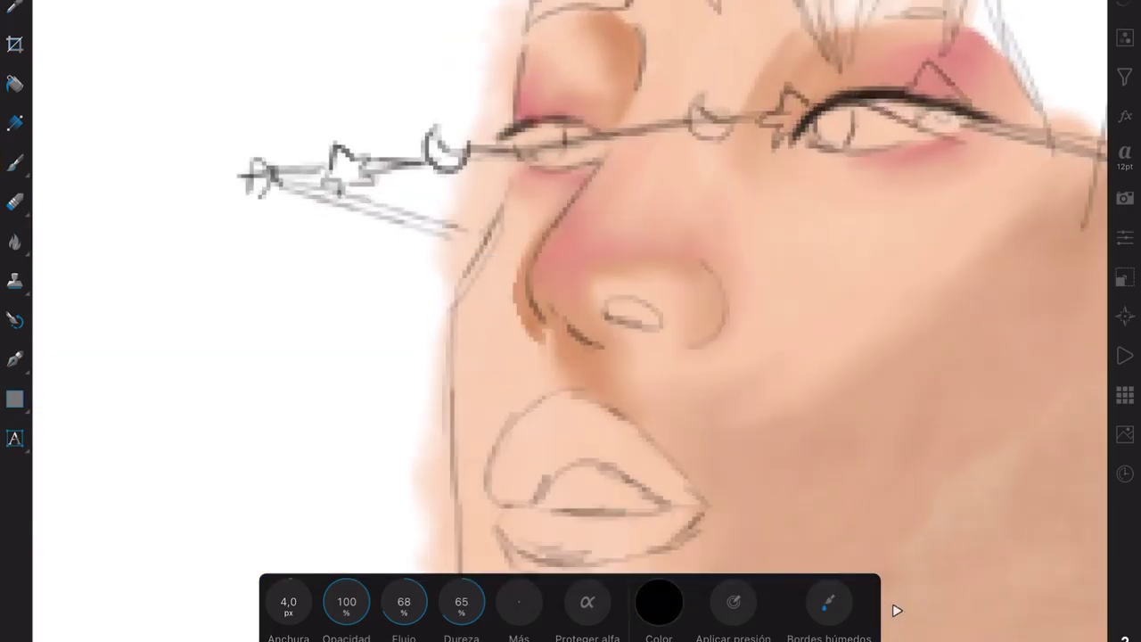
Choose a grey colour for the irises
{"action": "scroll", "coordinate": [571, 321], "scroll_direction": "down", "scroll_amount": 3}
{"action": "scroll", "coordinate": [570, 321], "scroll_direction": "up", "scroll_amount": 5}
{"action": "left_click", "coordinate": [659, 602]}
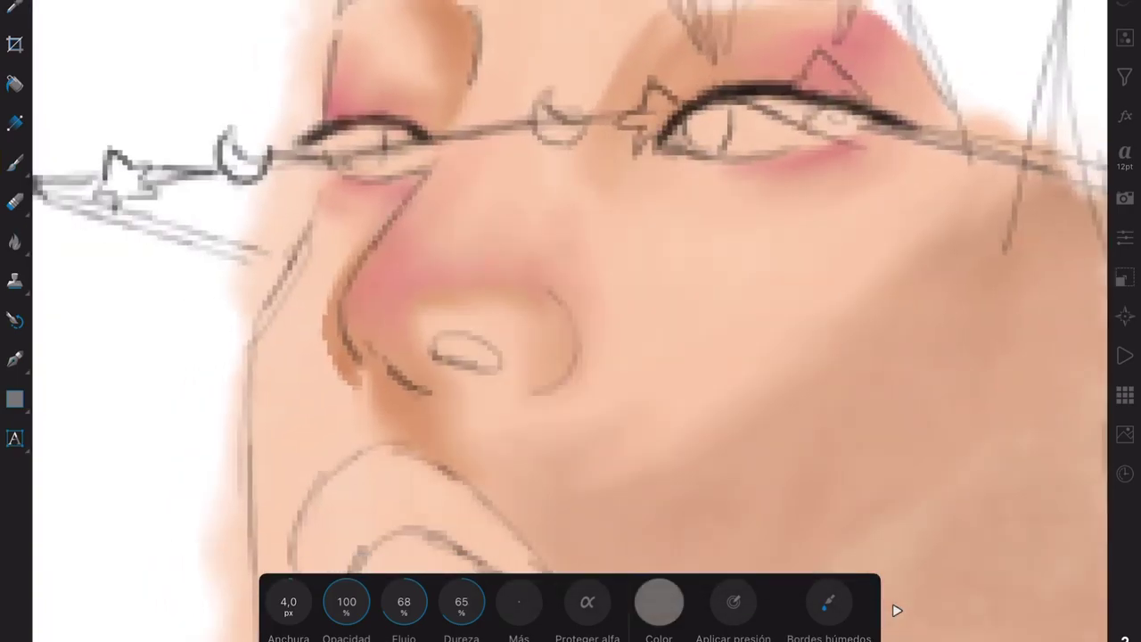
{"action": "scroll", "coordinate": [571, 321], "scroll_direction": "down", "scroll_amount": 3}
{"action": "left_click", "coordinate": [659, 601]}
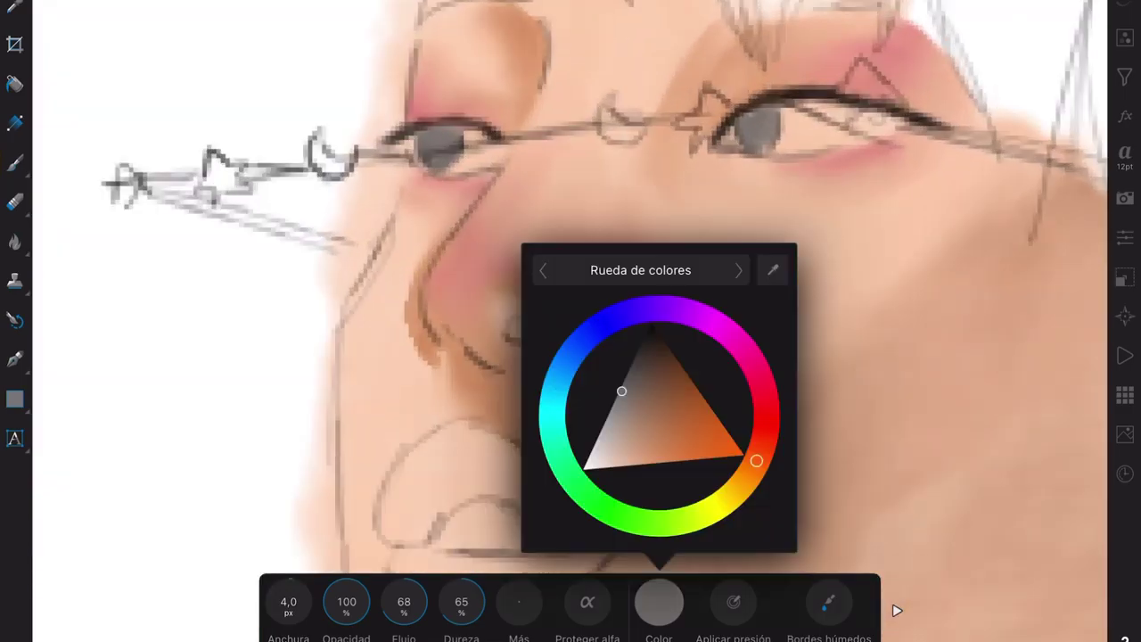
{"action": "left_click", "coordinate": [547, 481]}
{"action": "scroll", "coordinate": [570, 321], "scroll_direction": "up", "scroll_amount": 3}
{"action": "scroll", "coordinate": [570, 321], "scroll_direction": "down", "scroll_amount": 3}
{"action": "scroll", "coordinate": [570, 321], "scroll_direction": "up", "scroll_amount": 3}
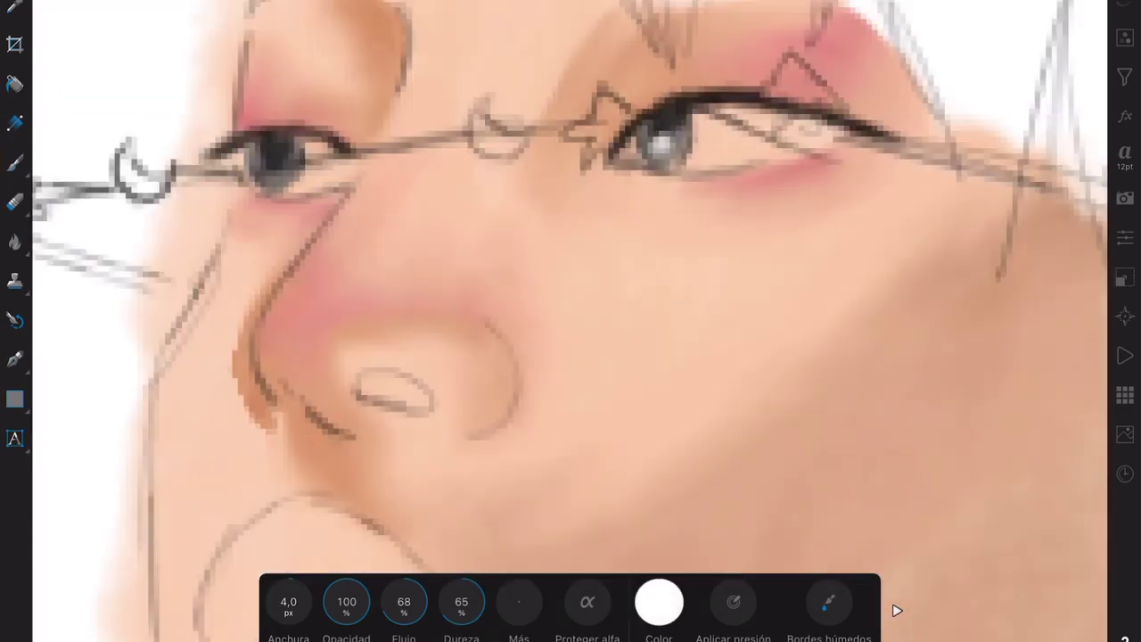
{"action": "scroll", "coordinate": [571, 321], "scroll_direction": "down", "scroll_amount": 3}
{"action": "scroll", "coordinate": [571, 321], "scroll_direction": "up", "scroll_amount": 4}
Sample a light highlight colour from the canvas, then return to grey
{"action": "left_click", "coordinate": [659, 602]}
{"action": "left_click_drag", "start_coordinate": [772, 269], "coordinate": [550, 66]}
{"action": "scroll", "coordinate": [571, 321], "scroll_direction": "down", "scroll_amount": 3}
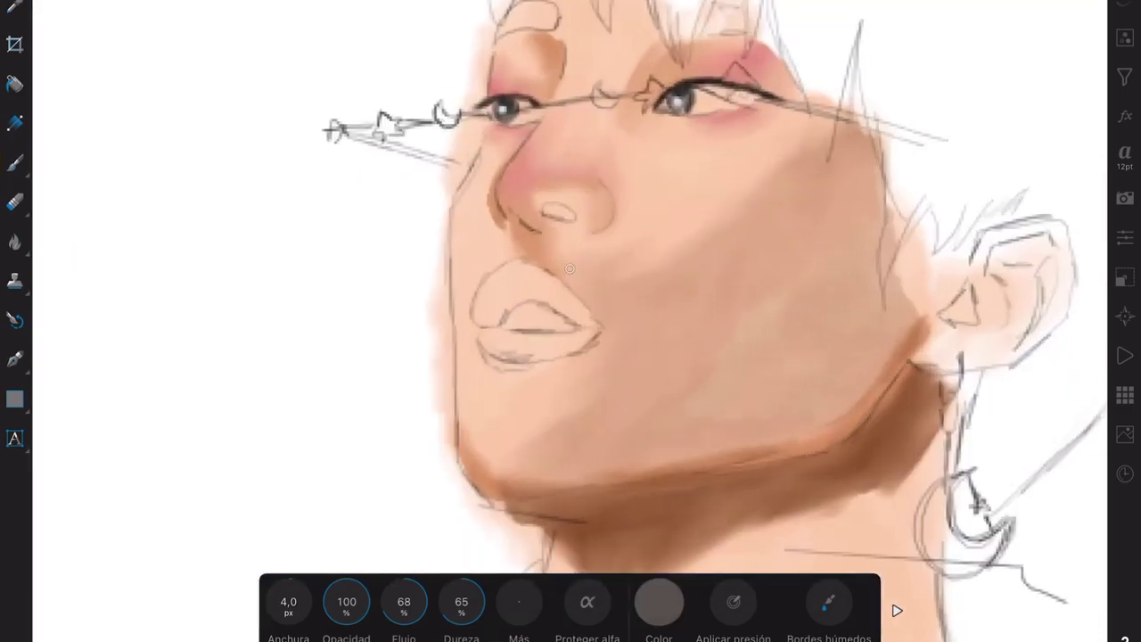
{"action": "scroll", "coordinate": [570, 321], "scroll_direction": "up", "scroll_amount": 3}
{"action": "left_click", "coordinate": [659, 602]}
{"action": "scroll", "coordinate": [571, 321], "scroll_direction": "down", "scroll_amount": 3}
{"action": "scroll", "coordinate": [570, 321], "scroll_direction": "down", "scroll_amount": 2}
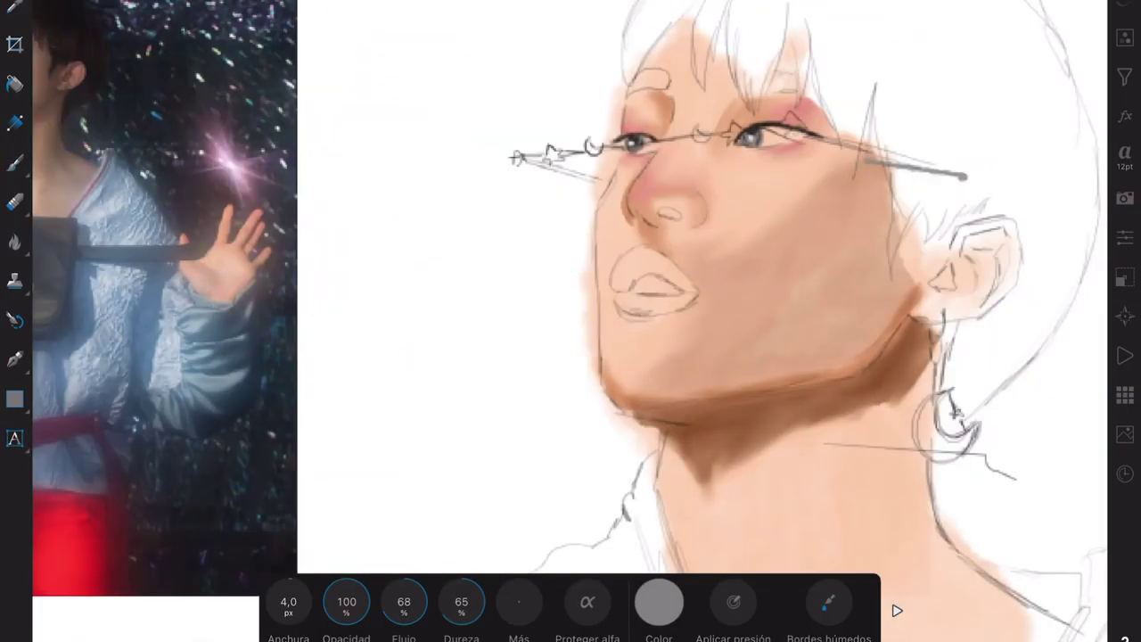
{"action": "scroll", "coordinate": [570, 321], "scroll_direction": "up", "scroll_amount": 5}
Undo the brown stroke at the right eye's inner corner and set a fine Mixer Brush tip
{"action": "left_click", "coordinate": [659, 602]}
{"action": "left_click_drag", "start_coordinate": [700, 79], "coordinate": [765, 119]}
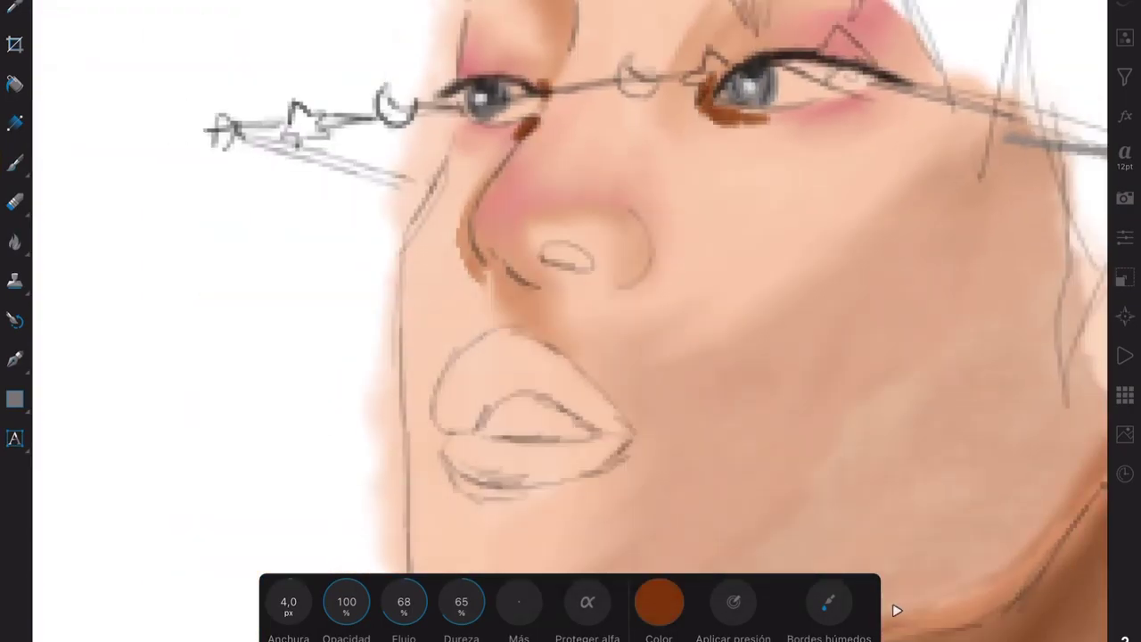
{"action": "left_click", "coordinate": [14, 162]}
{"action": "left_click", "coordinate": [152, 175]}
{"action": "key", "text": "ctrl+z"}
{"action": "key", "text": "ctrl+z"}
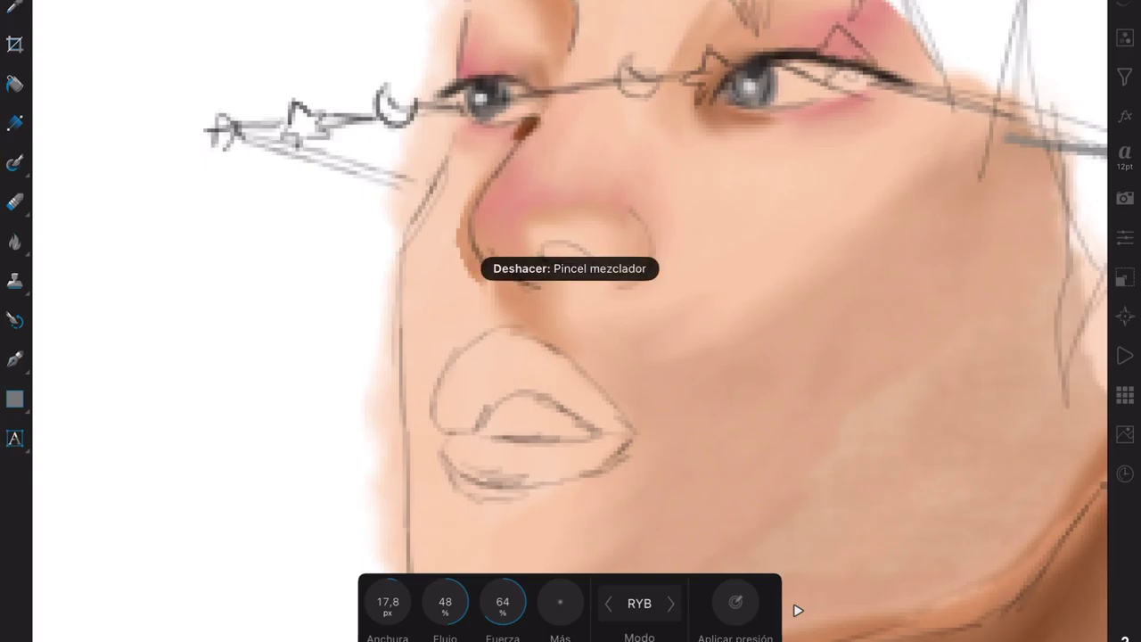
{"action": "left_click_drag", "start_coordinate": [388, 602], "coordinate": [361, 601]}
{"action": "scroll", "coordinate": [587, 38], "scroll_direction": "up", "scroll_amount": 5}
{"action": "scroll", "coordinate": [570, 321], "scroll_direction": "down", "scroll_amount": 5}
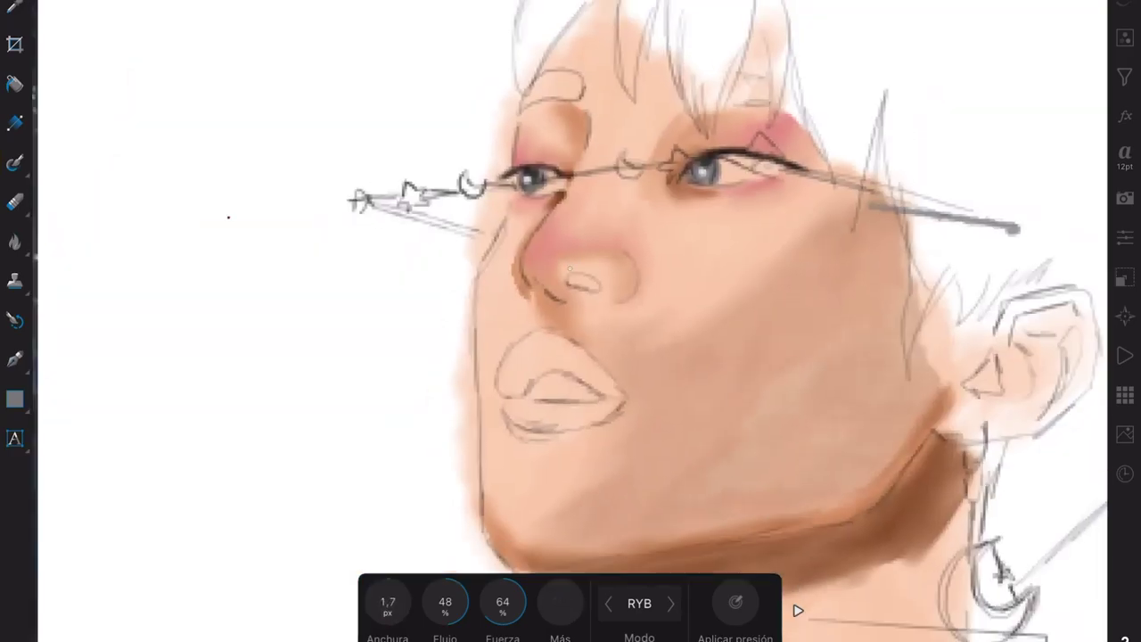
Set the blending brush to 38,6 px and fill the upper and lower lips with pink
{"action": "scroll", "coordinate": [571, 321], "scroll_direction": "down", "scroll_amount": 3}
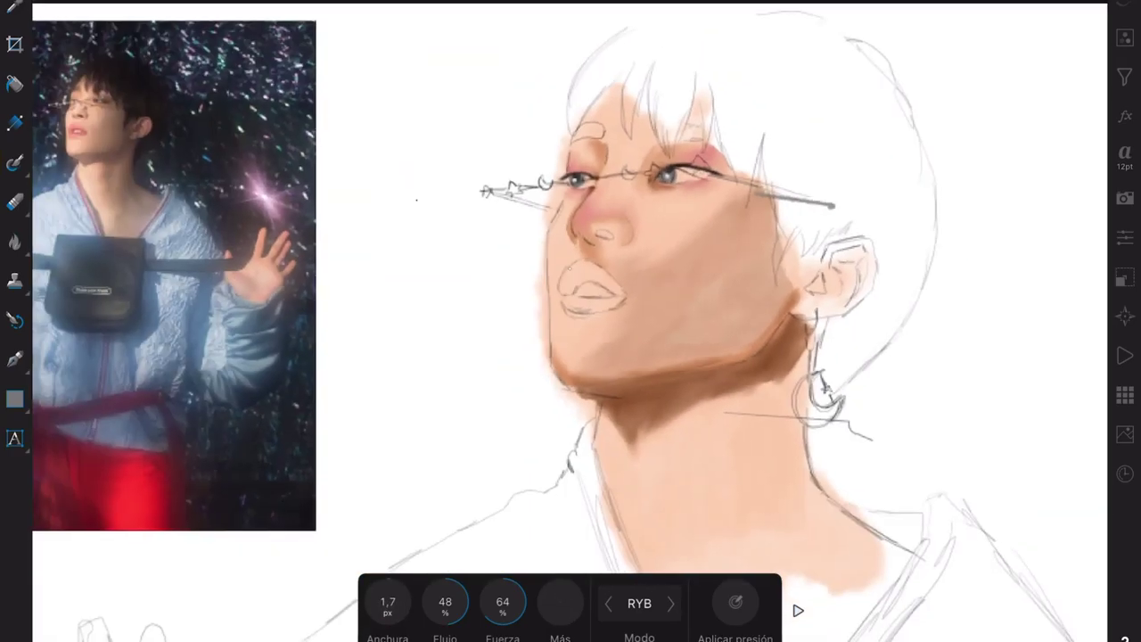
{"action": "left_click_drag", "start_coordinate": [388, 602], "coordinate": [441, 601]}
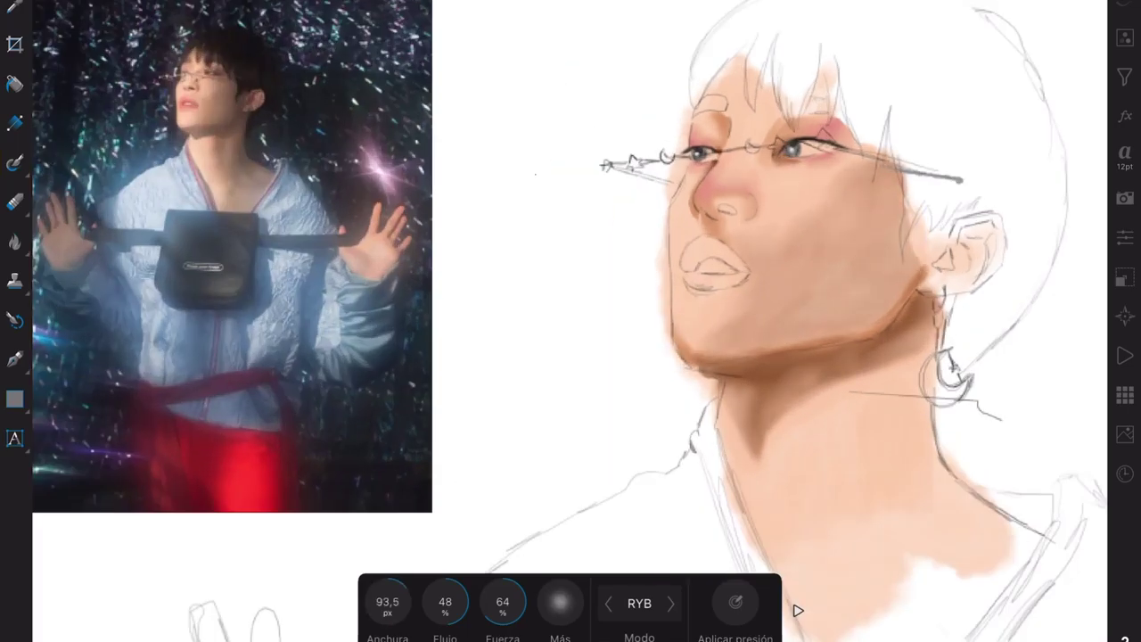
{"action": "scroll", "coordinate": [571, 267], "scroll_direction": "up", "scroll_amount": 2}
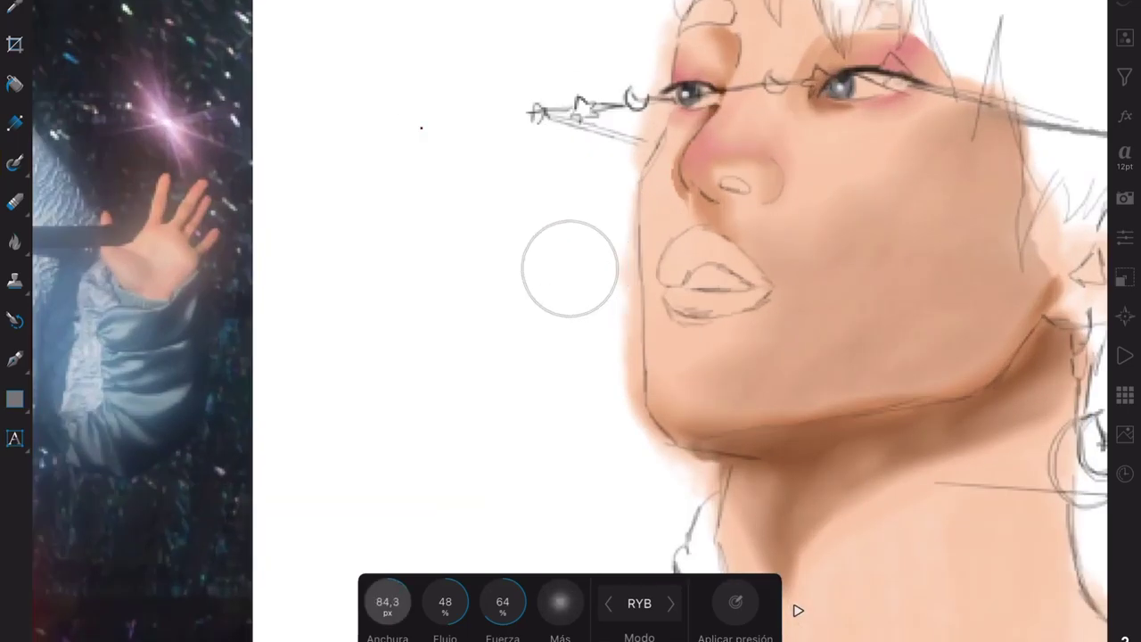
{"action": "left_click_drag", "start_coordinate": [388, 602], "coordinate": [357, 602]}
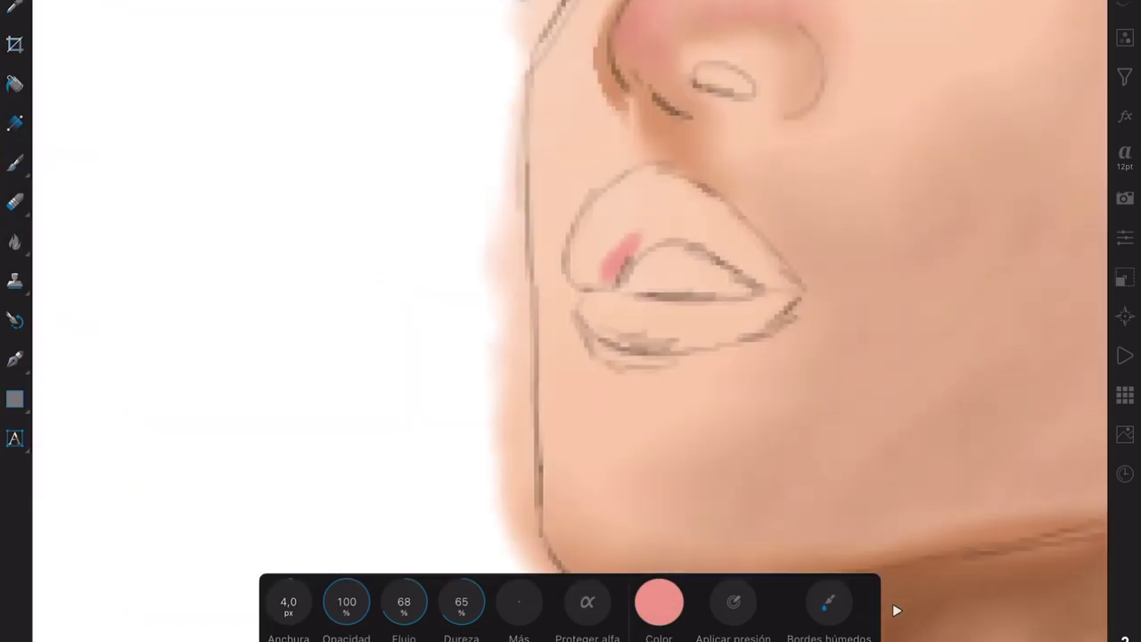
{"action": "mouse_move", "coordinate": [575, 268]}
{"action": "left_mouse_down"}
{"action": "mouse_move", "coordinate": [637, 196]}
{"action": "mouse_move", "coordinate": [784, 285]}
{"action": "left_mouse_up"}
{"action": "left_click_drag", "start_coordinate": [628, 183], "coordinate": [775, 281]}
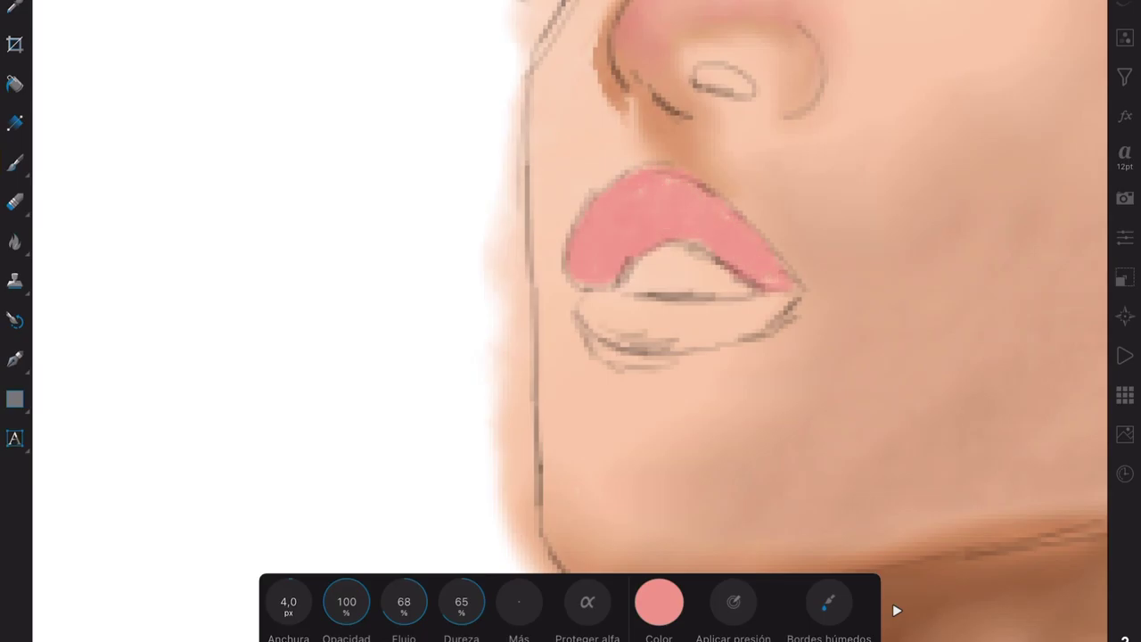
{"action": "mouse_move", "coordinate": [584, 312]}
{"action": "left_mouse_down"}
{"action": "mouse_move", "coordinate": [651, 344]}
{"action": "mouse_move", "coordinate": [789, 308]}
{"action": "left_mouse_up"}
Paint a dark red line between the lips
{"action": "left_click", "coordinate": [658, 601]}
{"action": "left_click_drag", "start_coordinate": [615, 292], "coordinate": [758, 303]}
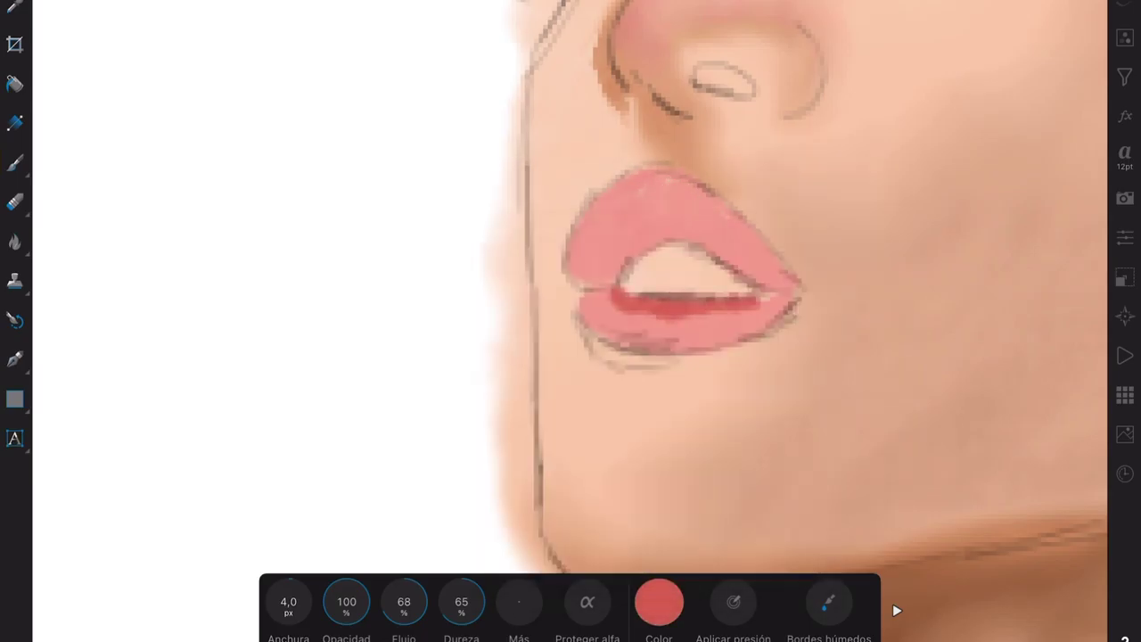
{"action": "left_click_drag", "start_coordinate": [625, 236], "coordinate": [784, 283]}
{"action": "left_click", "coordinate": [659, 602]}
{"action": "left_click", "coordinate": [642, 477]}
{"action": "left_click", "coordinate": [659, 602]}
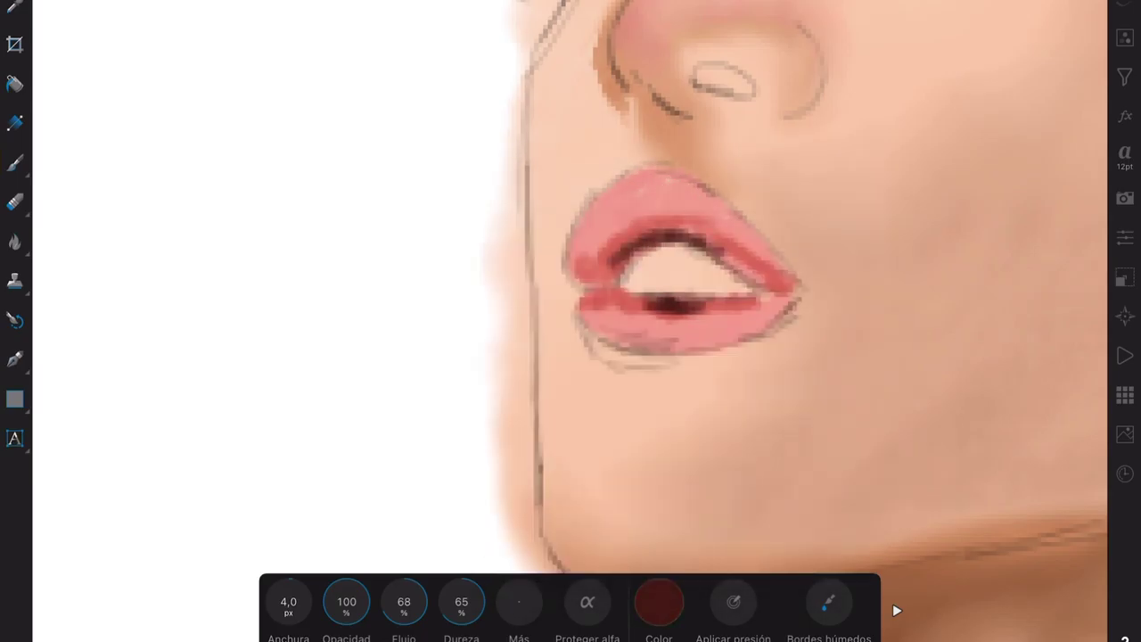
Blend the dark lip corner into the lips with the Mixer Brush
{"action": "left_click", "coordinate": [14, 162]}
{"action": "left_click_drag", "start_coordinate": [586, 225], "coordinate": [569, 268]}
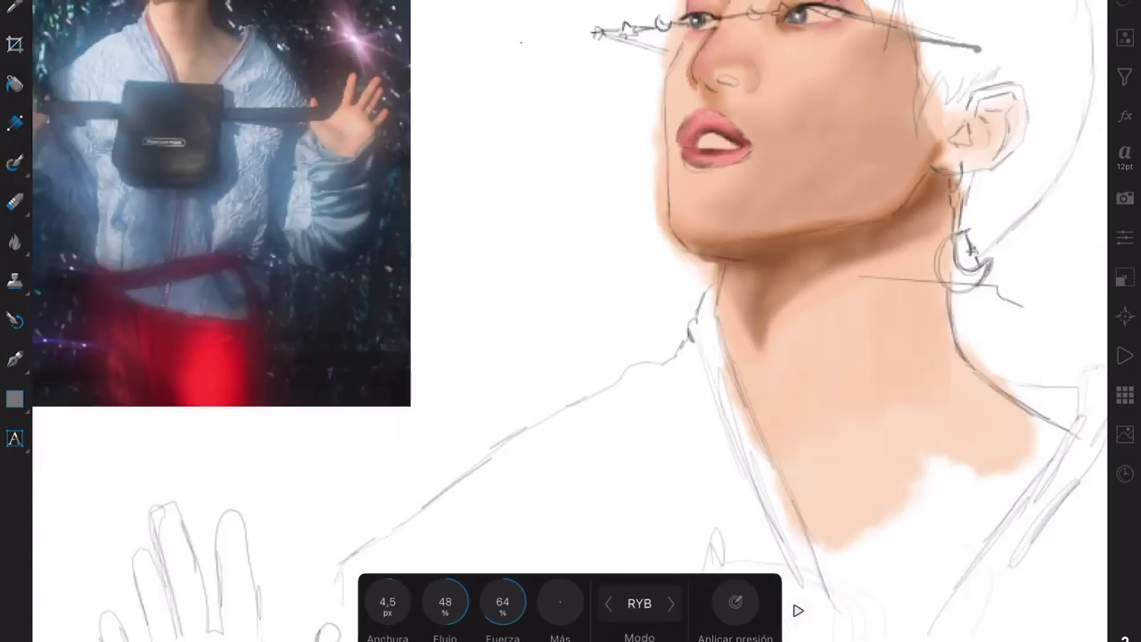
{"action": "left_click", "coordinate": [14, 162]}
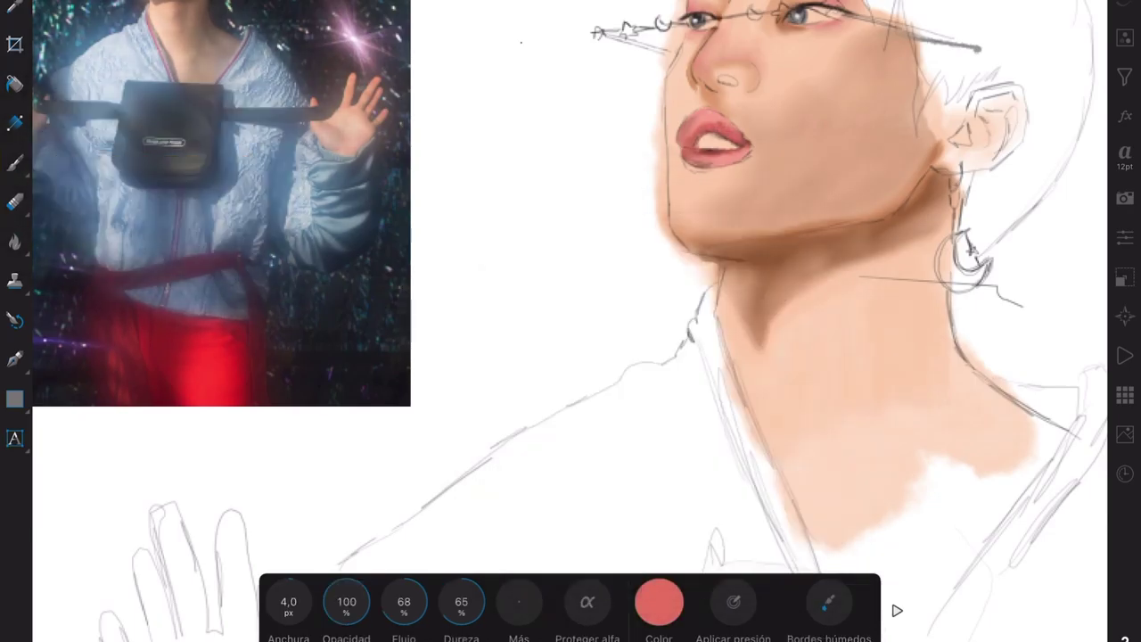
{"action": "left_click", "coordinate": [14, 162]}
{"action": "left_click", "coordinate": [106, 179]}
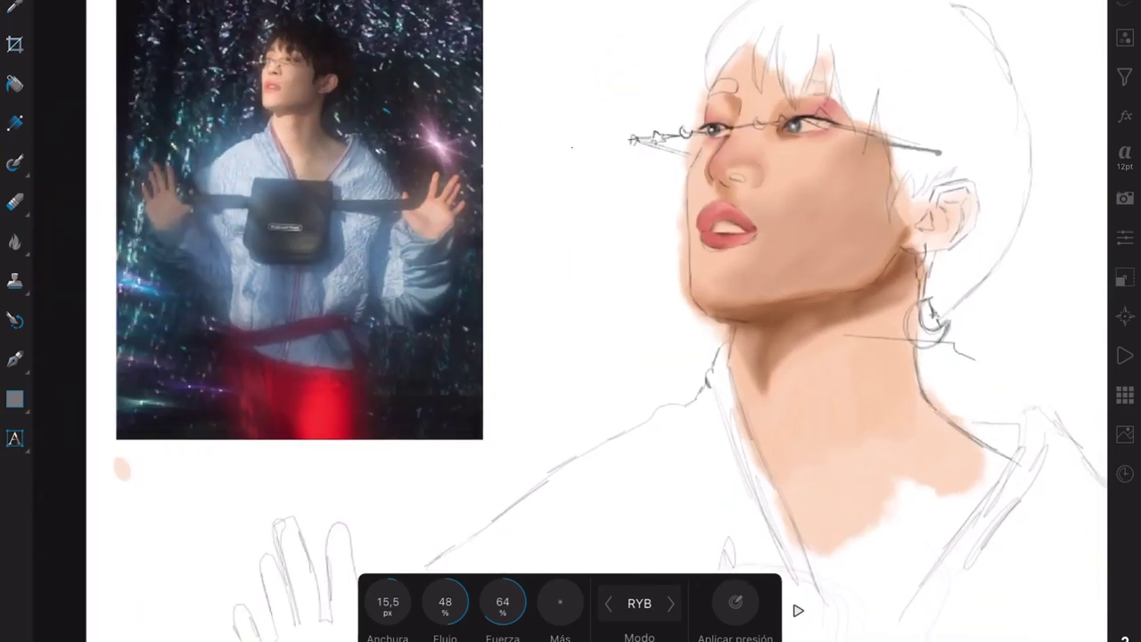
{"action": "left_click", "coordinate": [14, 162]}
Paint four brown shadow streaks down the neck and blend them together
{"action": "left_click", "coordinate": [659, 602]}
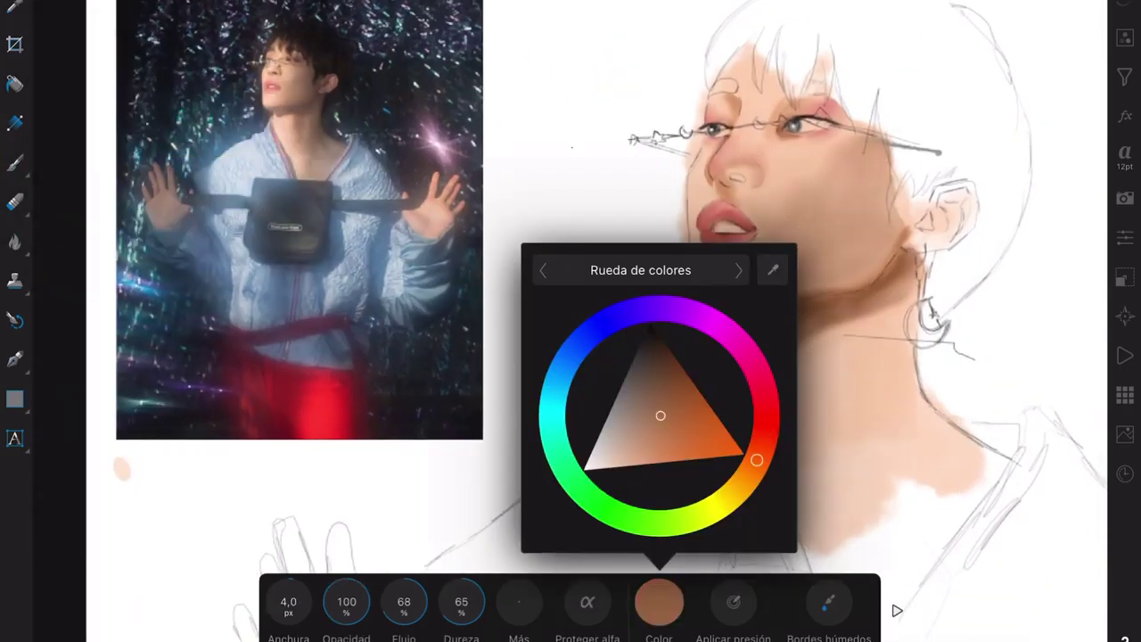
{"action": "key", "text": "ctrl+z"}
{"action": "left_click_drag", "start_coordinate": [899, 296], "coordinate": [902, 348]}
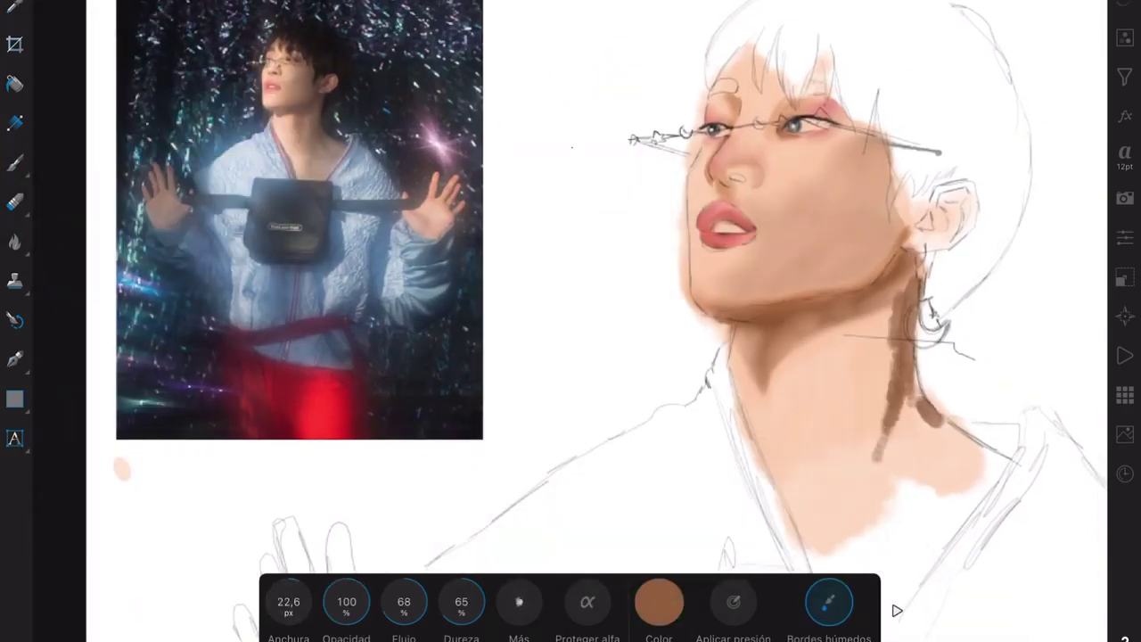
{"action": "left_click_drag", "start_coordinate": [882, 303], "coordinate": [829, 419]}
{"action": "left_click_drag", "start_coordinate": [803, 339], "coordinate": [847, 473]}
{"action": "left_click_drag", "start_coordinate": [900, 356], "coordinate": [945, 459]}
{"action": "left_click", "coordinate": [15, 163]}
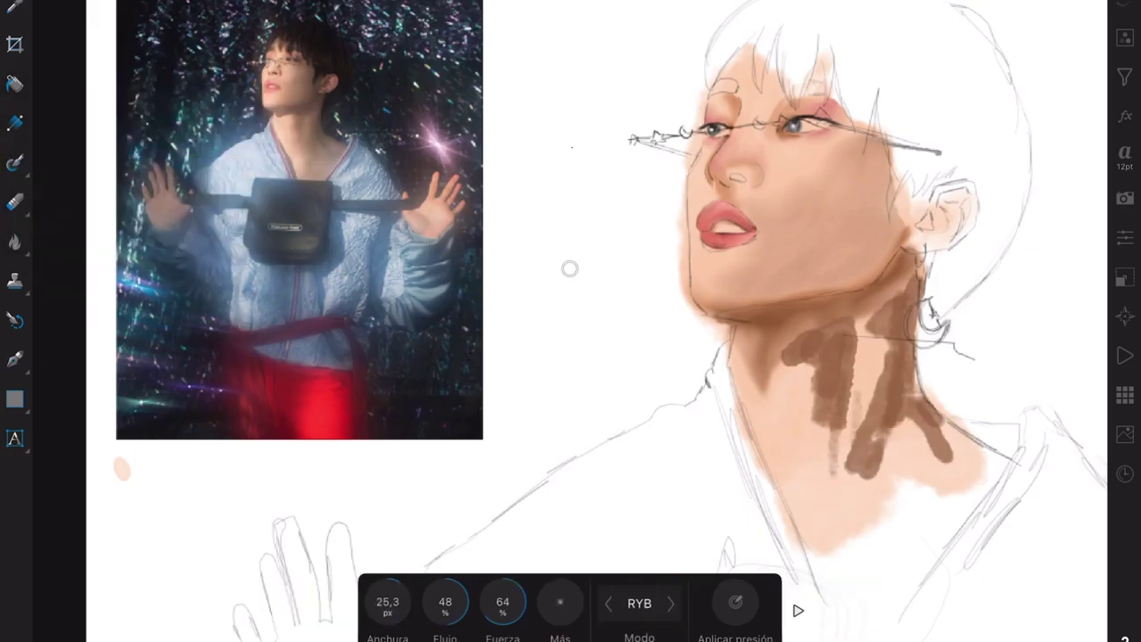
{"action": "mouse_move", "coordinate": [842, 326]}
{"action": "left_mouse_down"}
{"action": "mouse_move", "coordinate": [825, 463]}
{"action": "mouse_move", "coordinate": [879, 482]}
{"action": "left_mouse_up"}
{"action": "left_click_drag", "start_coordinate": [891, 348], "coordinate": [936, 486]}
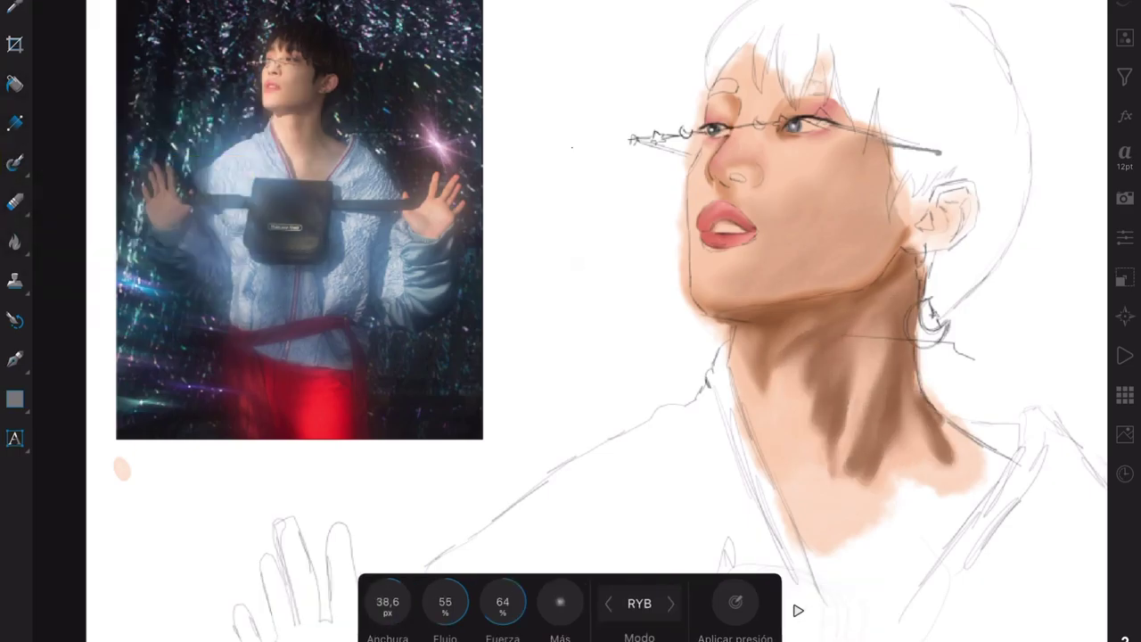
Blend the neck streaks with a wider Mixer Brush at 70% flow
{"action": "left_click_drag", "start_coordinate": [883, 374], "coordinate": [945, 482]}
{"action": "left_click_drag", "start_coordinate": [388, 602], "coordinate": [428, 602]}
{"action": "left_click_drag", "start_coordinate": [847, 374], "coordinate": [892, 499]}
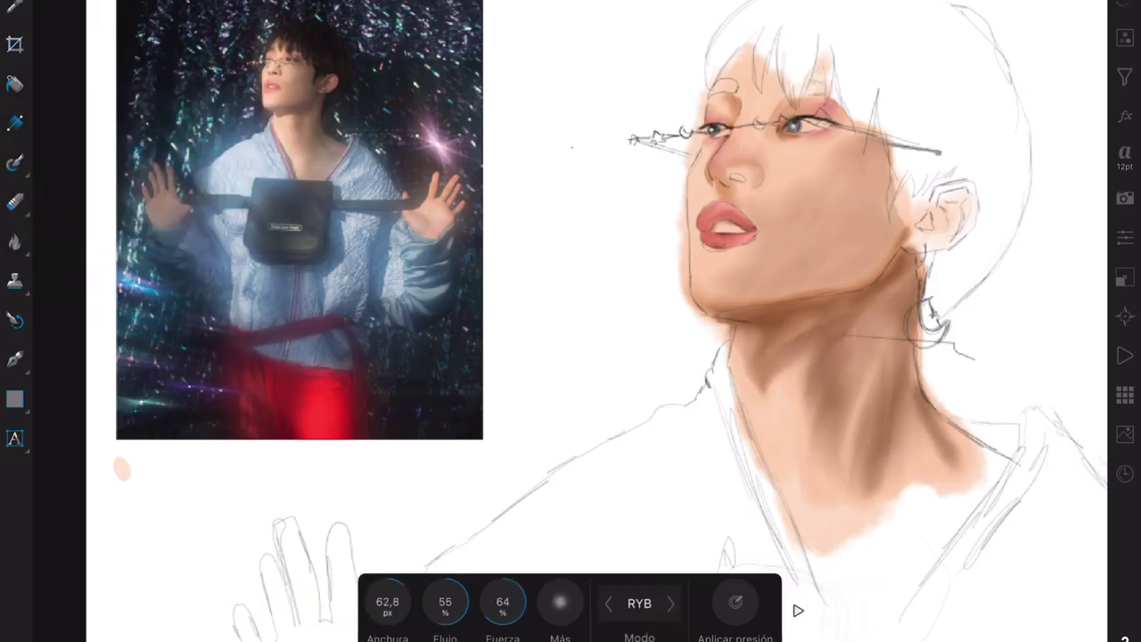
{"action": "left_click_drag", "start_coordinate": [909, 321], "coordinate": [927, 445]}
{"action": "left_click_drag", "start_coordinate": [445, 602], "coordinate": [464, 602]}
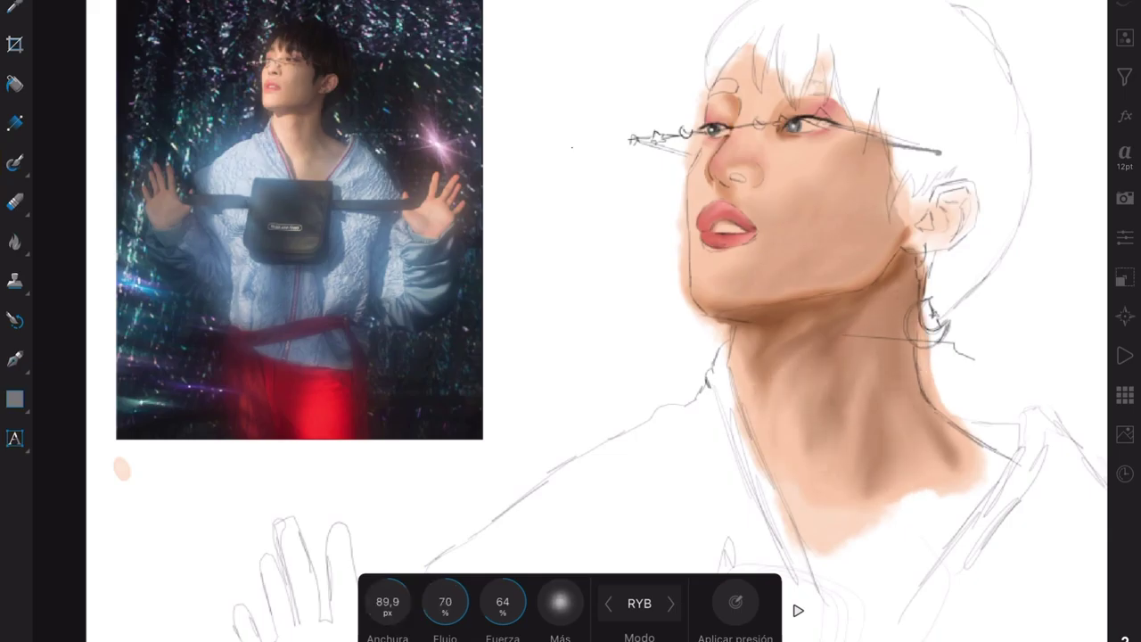
{"action": "left_click_drag", "start_coordinate": [856, 357], "coordinate": [830, 473]}
{"action": "left_click_drag", "start_coordinate": [802, 375], "coordinate": [946, 446]}
Undo one stroke and keep blending the dark neck streaks with a smaller brush
{"action": "key", "text": "ctrl+z"}
{"action": "left_click_drag", "start_coordinate": [856, 303], "coordinate": [927, 481]}
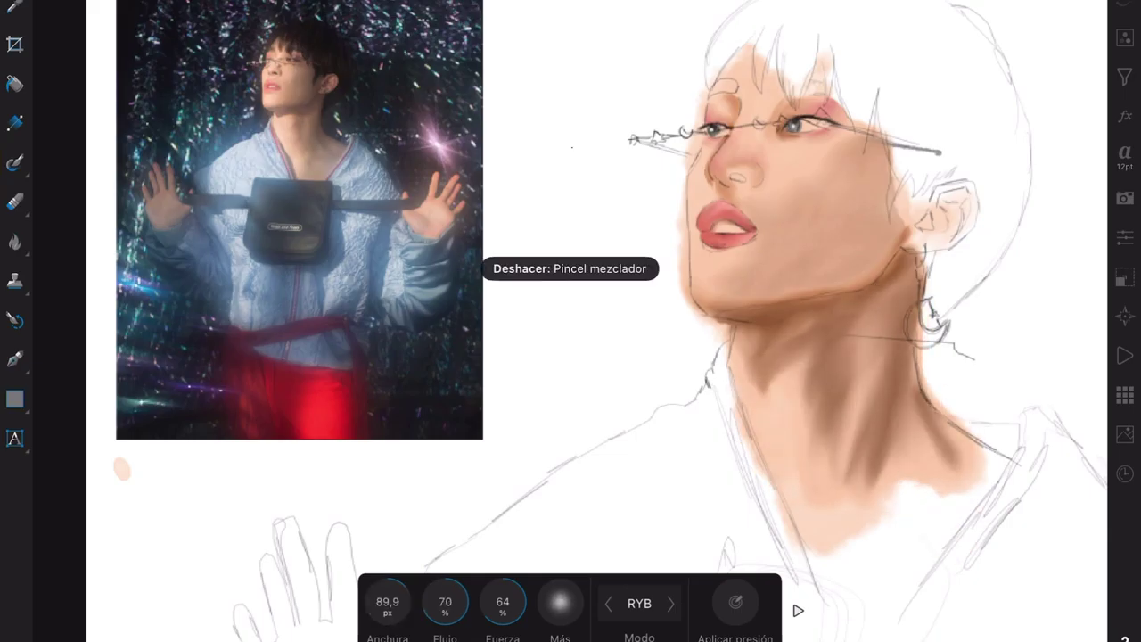
{"action": "left_click_drag", "start_coordinate": [388, 602], "coordinate": [365, 602]}
{"action": "left_click_drag", "start_coordinate": [856, 339], "coordinate": [821, 442]}
{"action": "mouse_move", "coordinate": [891, 294]}
{"action": "left_mouse_down"}
{"action": "mouse_move", "coordinate": [945, 473]}
{"action": "mouse_move", "coordinate": [918, 473]}
{"action": "left_mouse_up"}
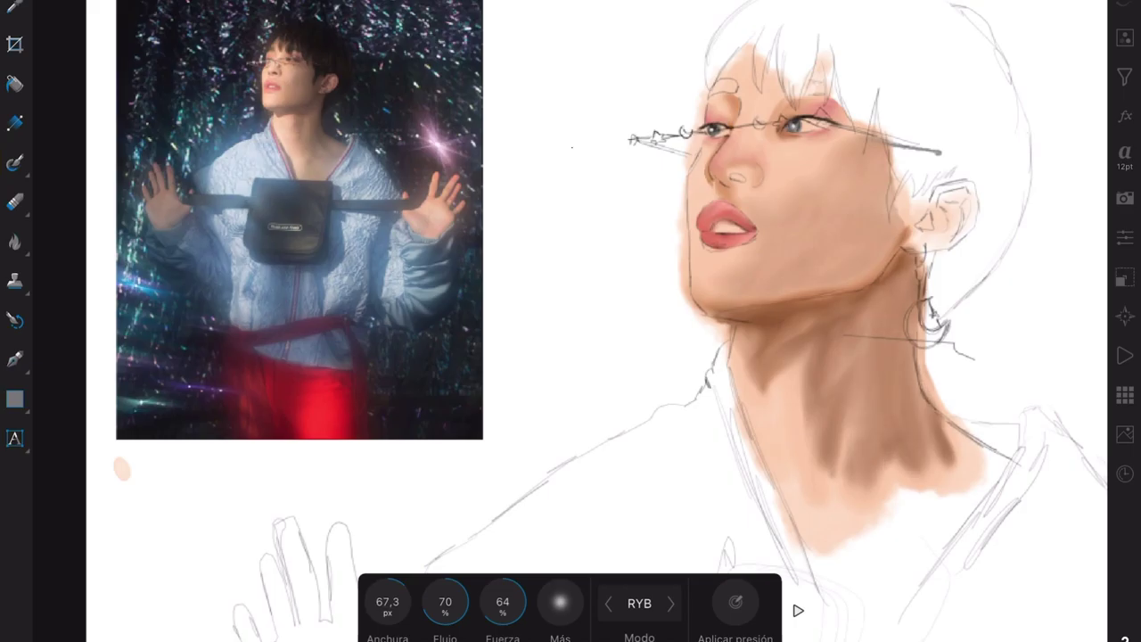
{"action": "left_click_drag", "start_coordinate": [856, 294], "coordinate": [749, 384]}
{"action": "left_click_drag", "start_coordinate": [388, 601], "coordinate": [370, 602]}
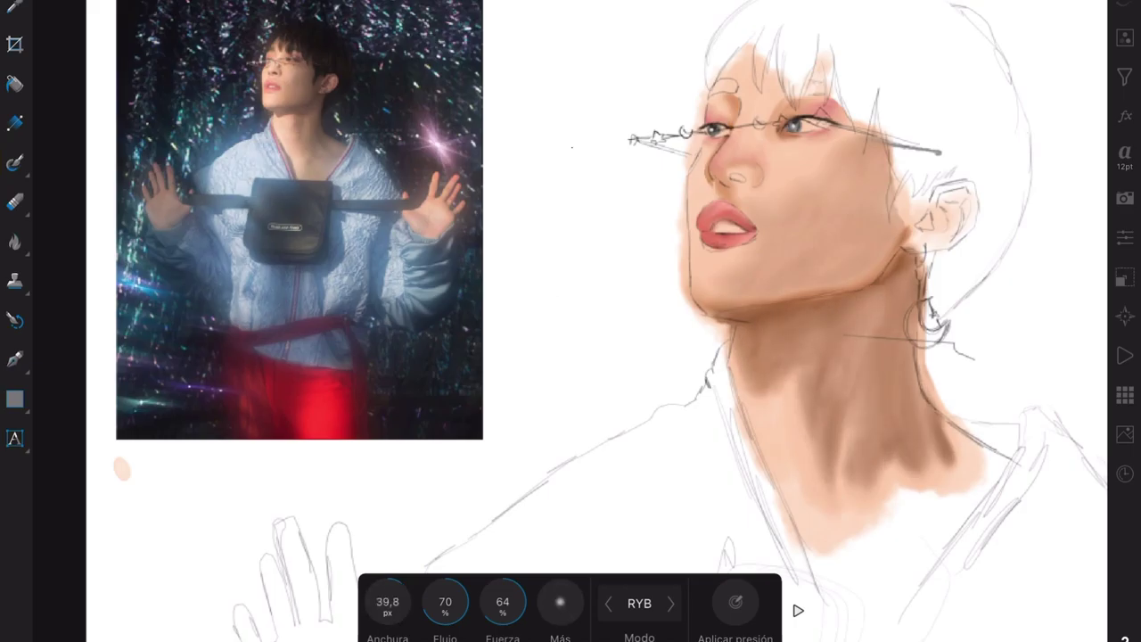
Lighten the right neck streak with skin tone and smear it down the left side
{"action": "key", "text": "b"}
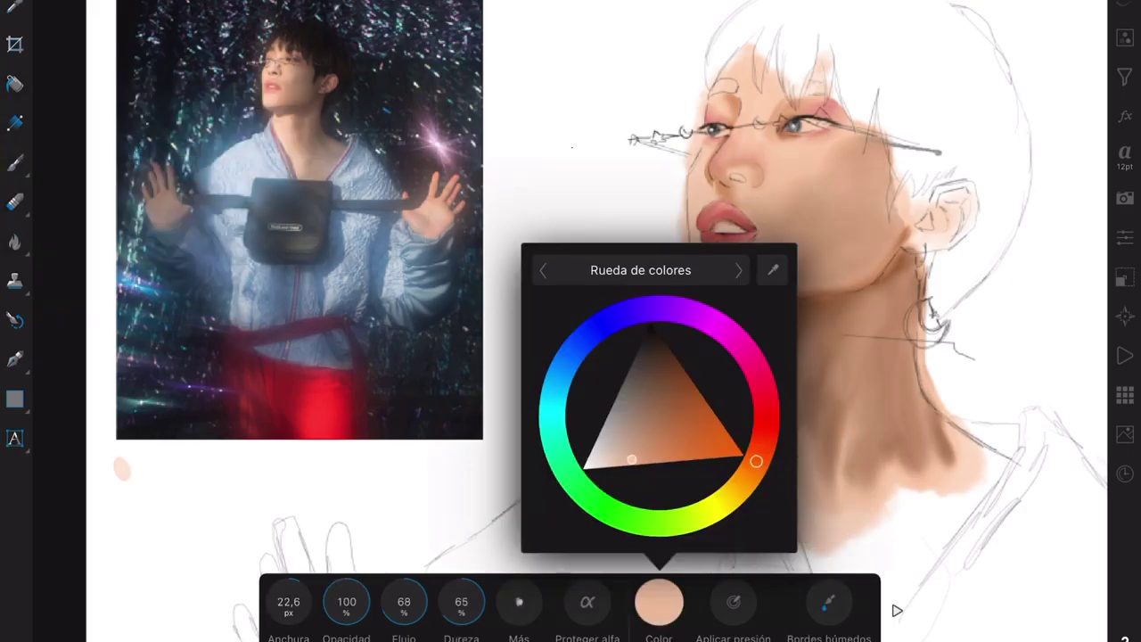
{"action": "left_click_drag", "start_coordinate": [855, 365], "coordinate": [842, 481]}
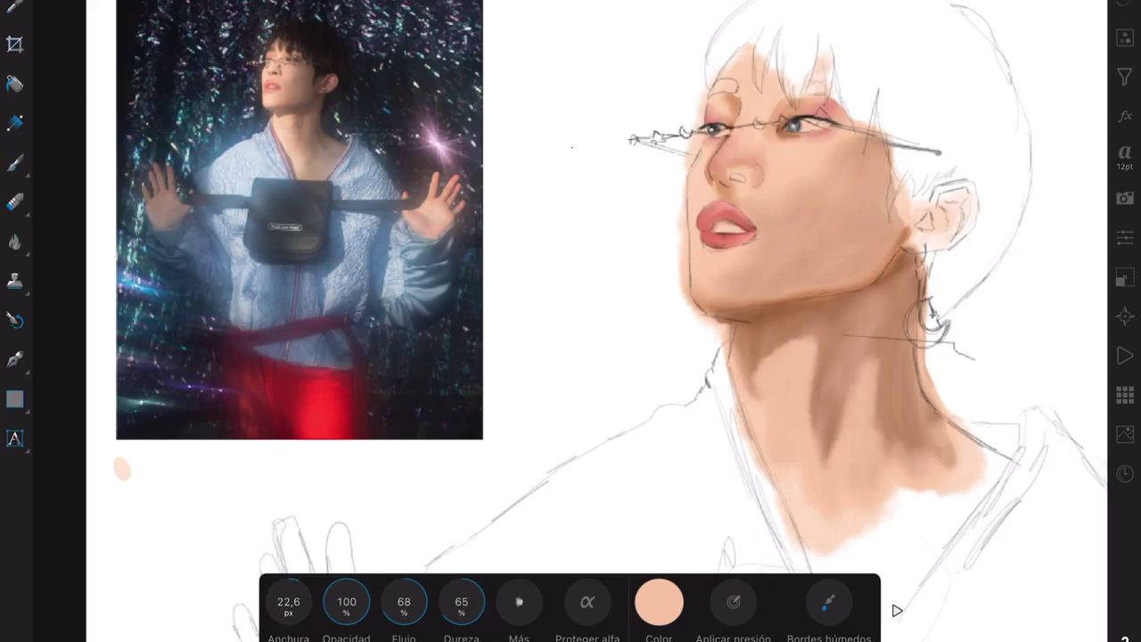
{"action": "key", "text": "b"}
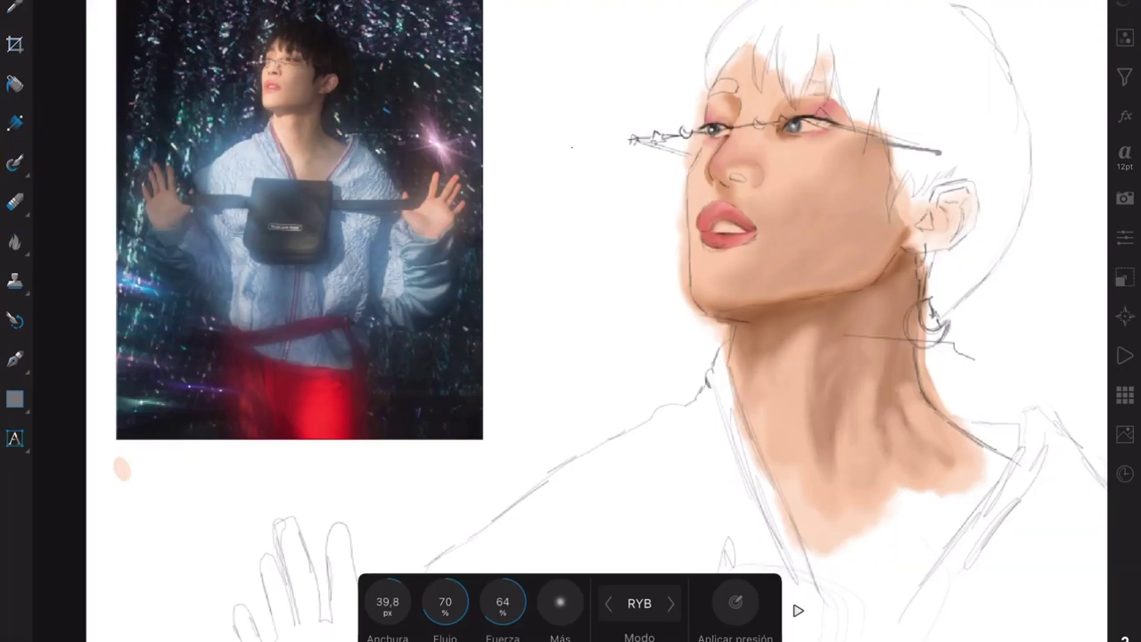
{"action": "left_click_drag", "start_coordinate": [748, 361], "coordinate": [798, 526]}
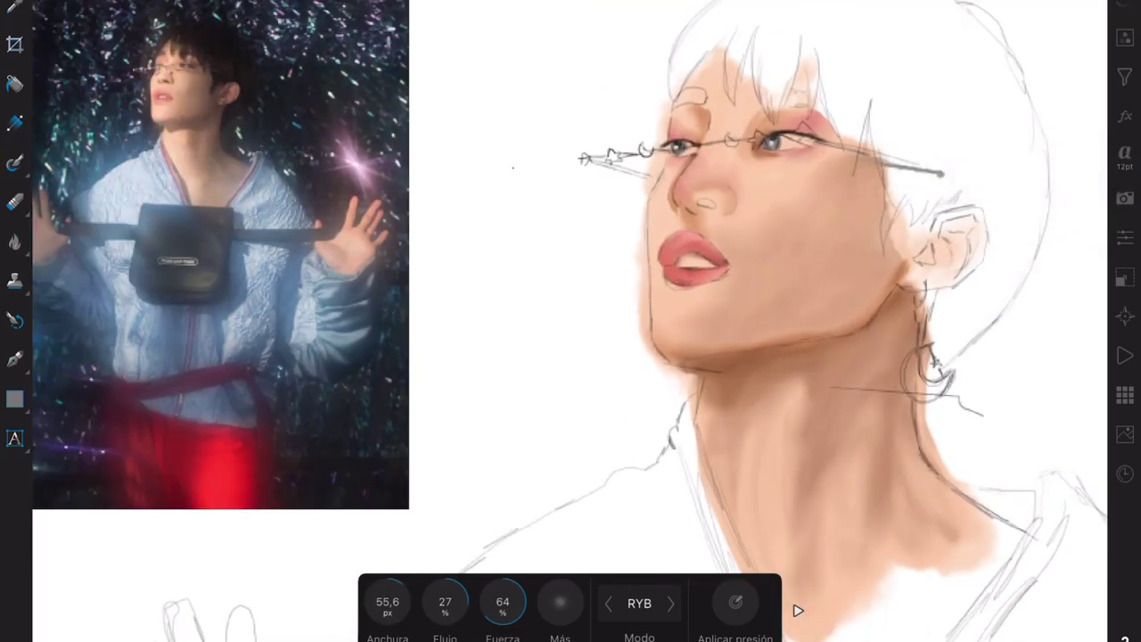
Set the Paint Brush to about 4 px with wet edges and black colour
{"action": "key", "text": "b"}
{"action": "scroll", "coordinate": [570, 269], "scroll_direction": "up", "scroll_amount": 5}
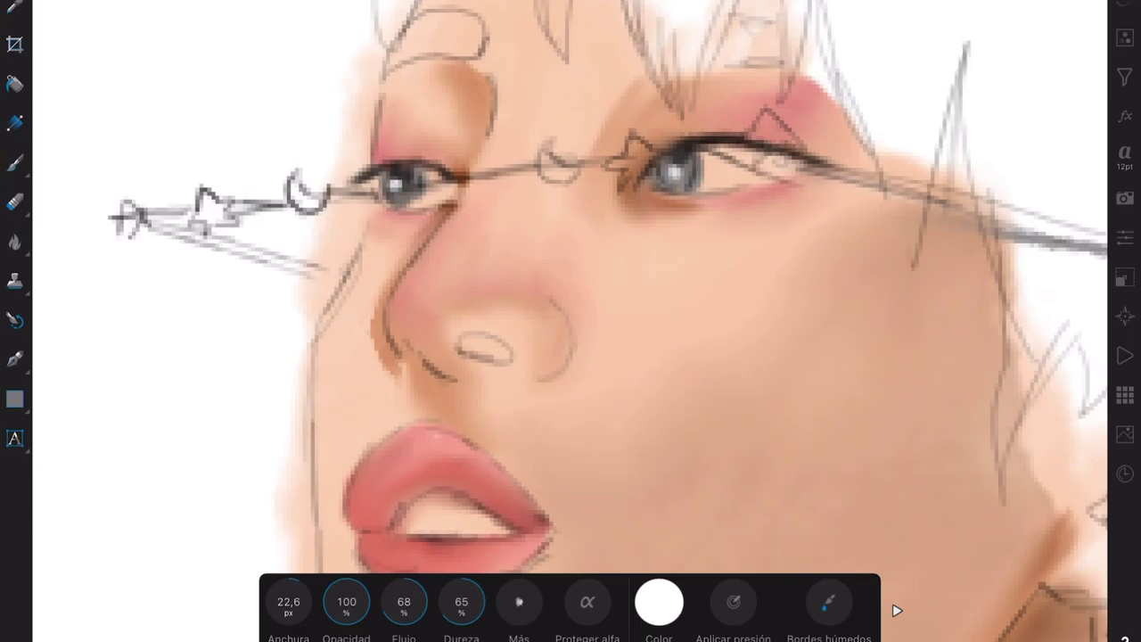
{"action": "left_click", "coordinate": [828, 602]}
{"action": "left_click_drag", "start_coordinate": [288, 602], "coordinate": [267, 602]}
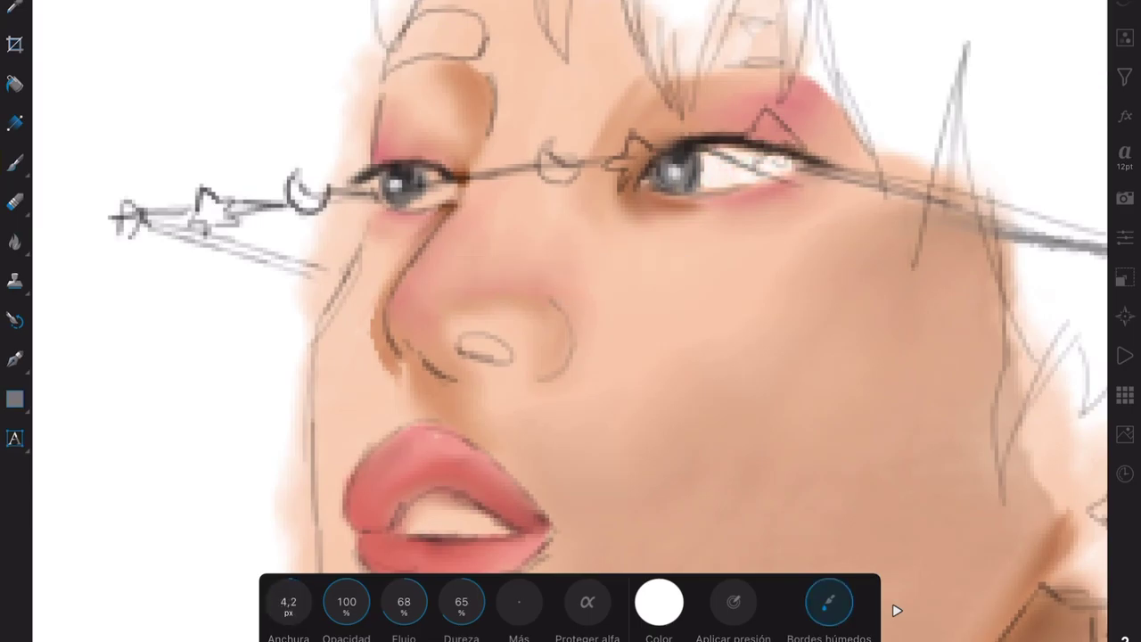
{"action": "scroll", "coordinate": [897, 611], "scroll_direction": "down", "scroll_amount": 5}
{"action": "scroll", "coordinate": [897, 611], "scroll_direction": "up", "scroll_amount": 4}
{"action": "left_click", "coordinate": [659, 602]}
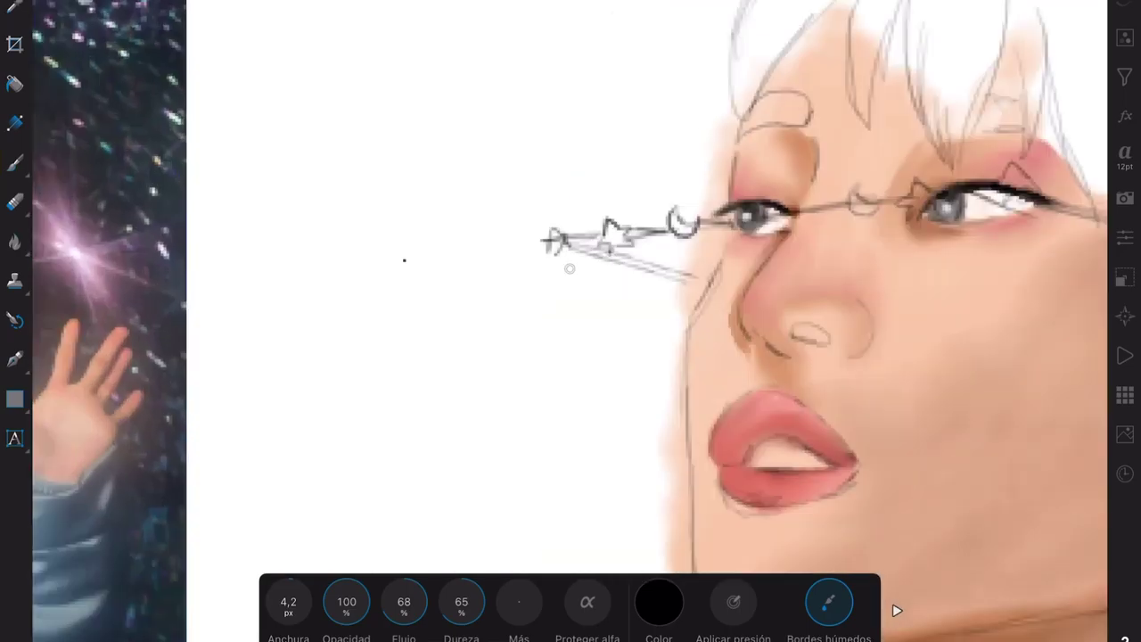
{"action": "scroll", "coordinate": [897, 611], "scroll_direction": "up", "scroll_amount": 5}
{"action": "scroll", "coordinate": [570, 268], "scroll_direction": "down", "scroll_amount": 2}
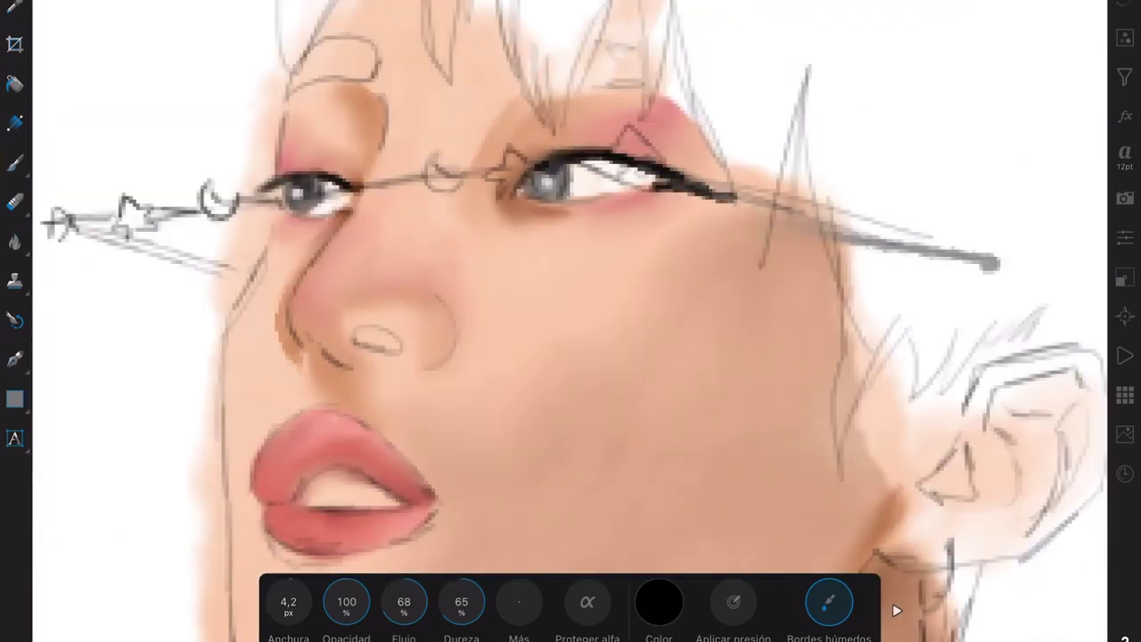
{"action": "scroll", "coordinate": [570, 269], "scroll_direction": "down", "scroll_amount": 2}
Smudge the eyeliner at the right eye's outer corner into the skin
{"action": "left_click", "coordinate": [14, 162]}
{"action": "scroll", "coordinate": [570, 268], "scroll_direction": "up", "scroll_amount": 5}
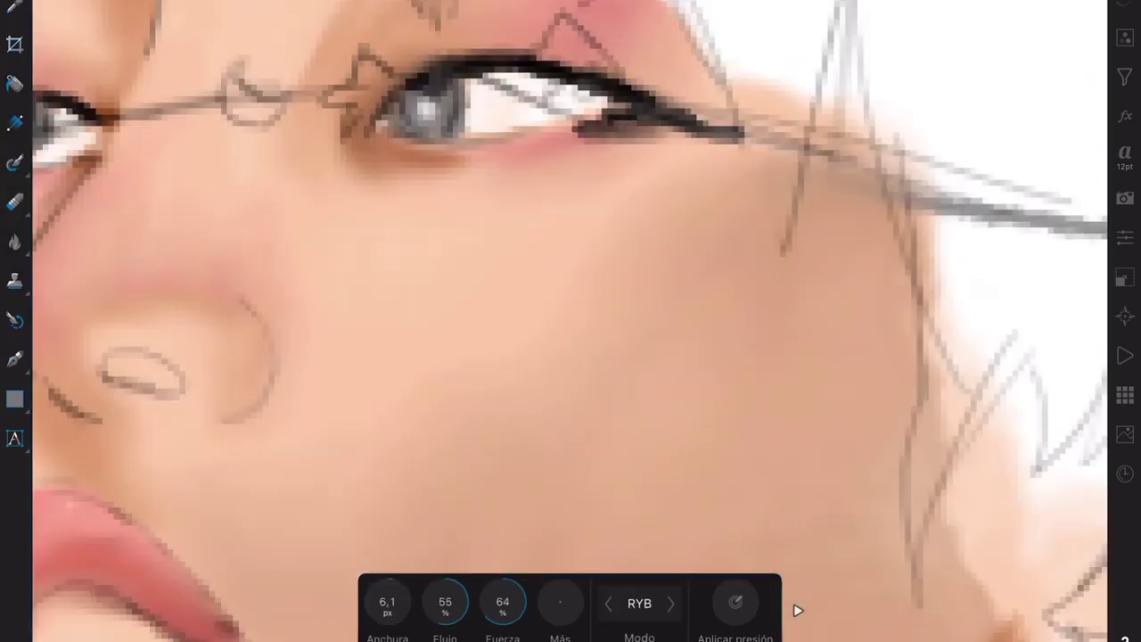
{"action": "left_click_drag", "start_coordinate": [579, 134], "coordinate": [705, 116]}
{"action": "scroll", "coordinate": [570, 321], "scroll_direction": "down", "scroll_amount": 3}
{"action": "scroll", "coordinate": [570, 321], "scroll_direction": "down", "scroll_amount": 3}
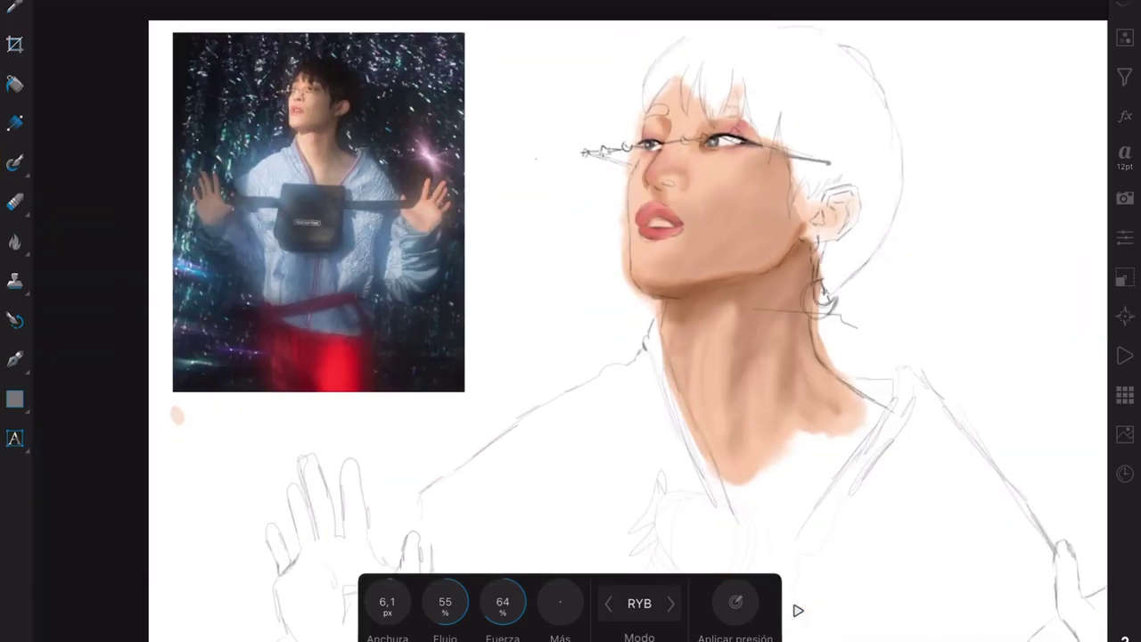
{"action": "scroll", "coordinate": [570, 321], "scroll_direction": "up", "scroll_amount": 5}
{"action": "left_click", "coordinate": [14, 161]}
{"action": "left_click", "coordinate": [90, 107]}
{"action": "scroll", "coordinate": [570, 321], "scroll_direction": "down", "scroll_amount": 3}
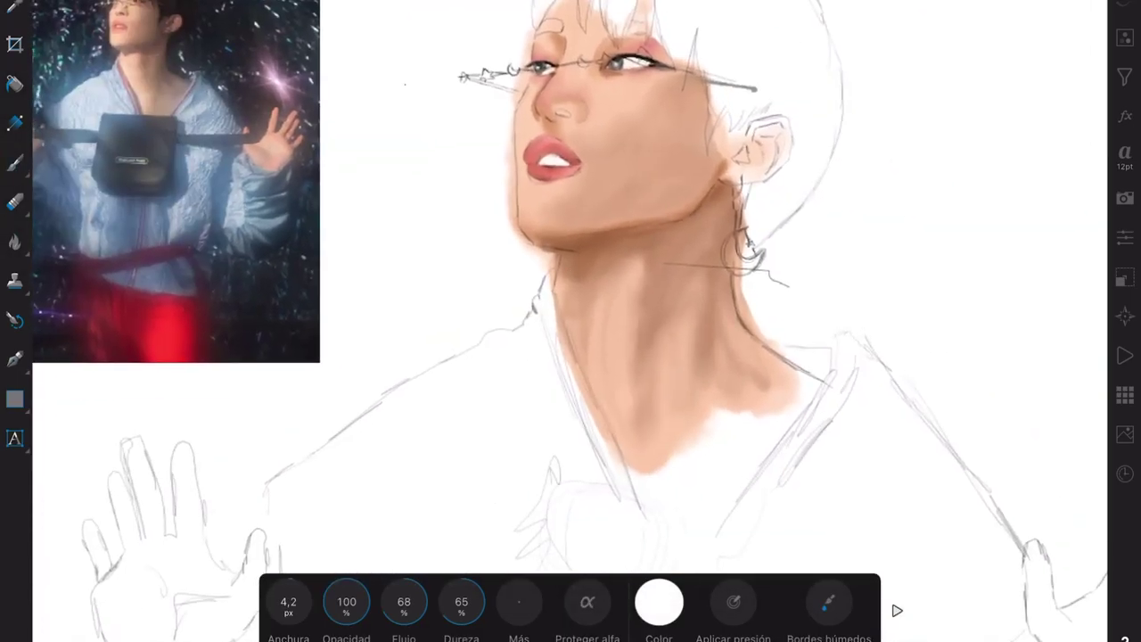
Undo the stray magenta jawline stroke and pick a dark brown on the colour wheel
{"action": "scroll", "coordinate": [570, 321], "scroll_direction": "up", "scroll_amount": 4}
{"action": "left_click_drag", "start_coordinate": [731, 111], "coordinate": [767, 178]}
{"action": "key", "text": "ctrl+z"}
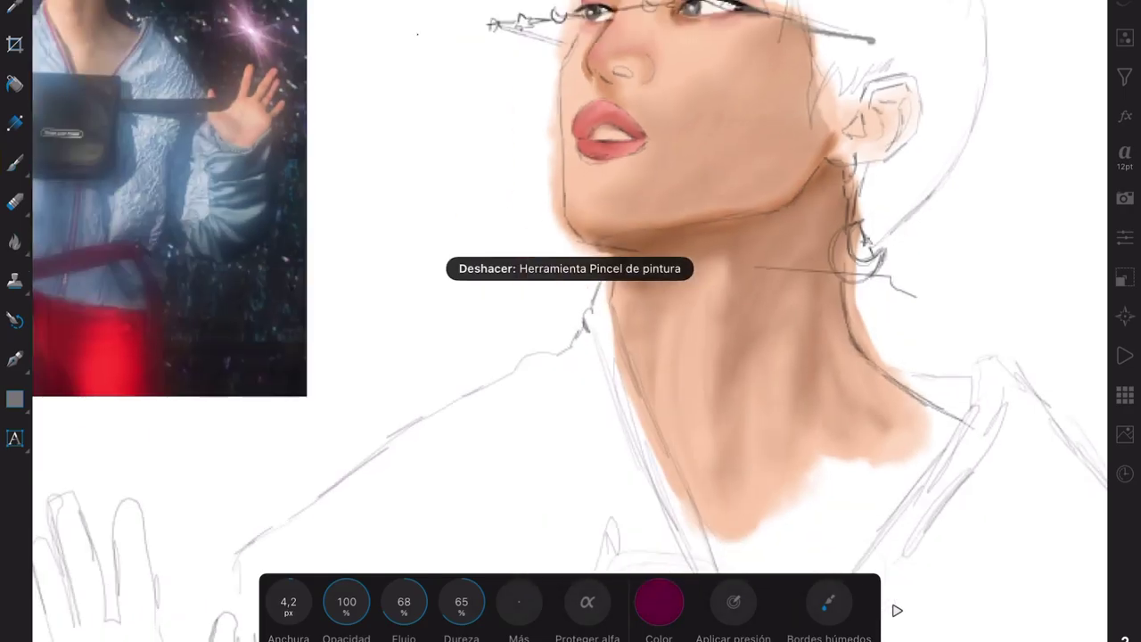
{"action": "left_click", "coordinate": [659, 601]}
{"action": "left_click_drag", "start_coordinate": [749, 357], "coordinate": [588, 499]}
{"action": "left_click", "coordinate": [981, 268]}
{"action": "left_click", "coordinate": [659, 602]}
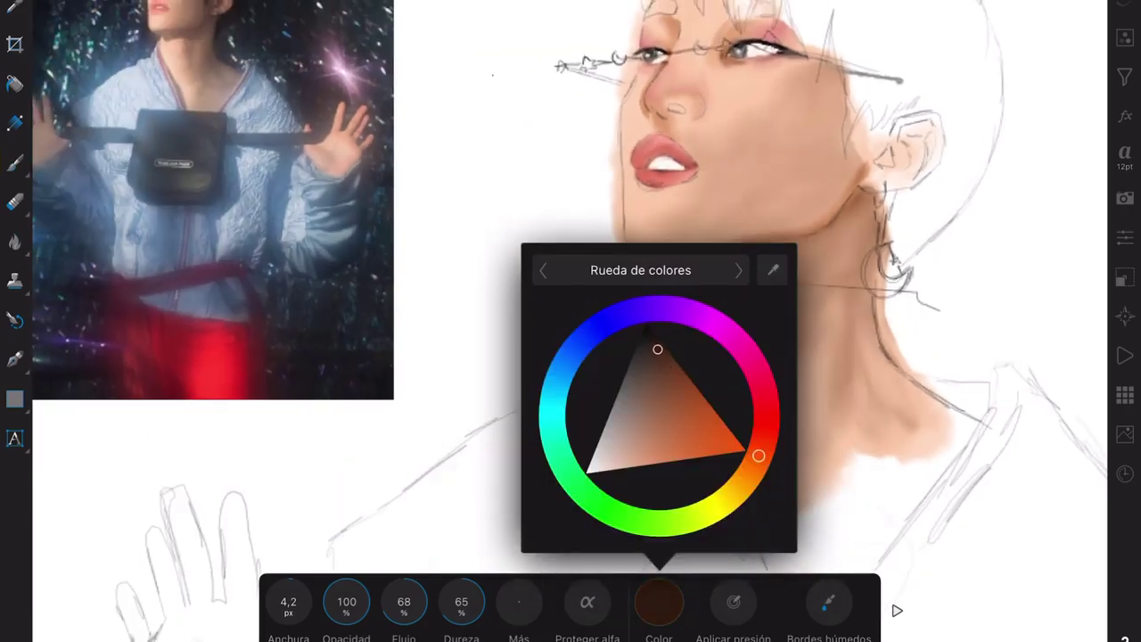
{"action": "left_click", "coordinate": [624, 419]}
Paint the left and right eyebrows in dark brown
{"action": "scroll", "coordinate": [569, 321], "scroll_direction": "up", "scroll_amount": 5}
{"action": "left_click_drag", "start_coordinate": [490, 174], "coordinate": [549, 147]}
{"action": "scroll", "coordinate": [570, 321], "scroll_direction": "down", "scroll_amount": 3}
{"action": "scroll", "coordinate": [570, 321], "scroll_direction": "up", "scroll_amount": 3}
{"action": "left_click_drag", "start_coordinate": [714, 169], "coordinate": [745, 153]}
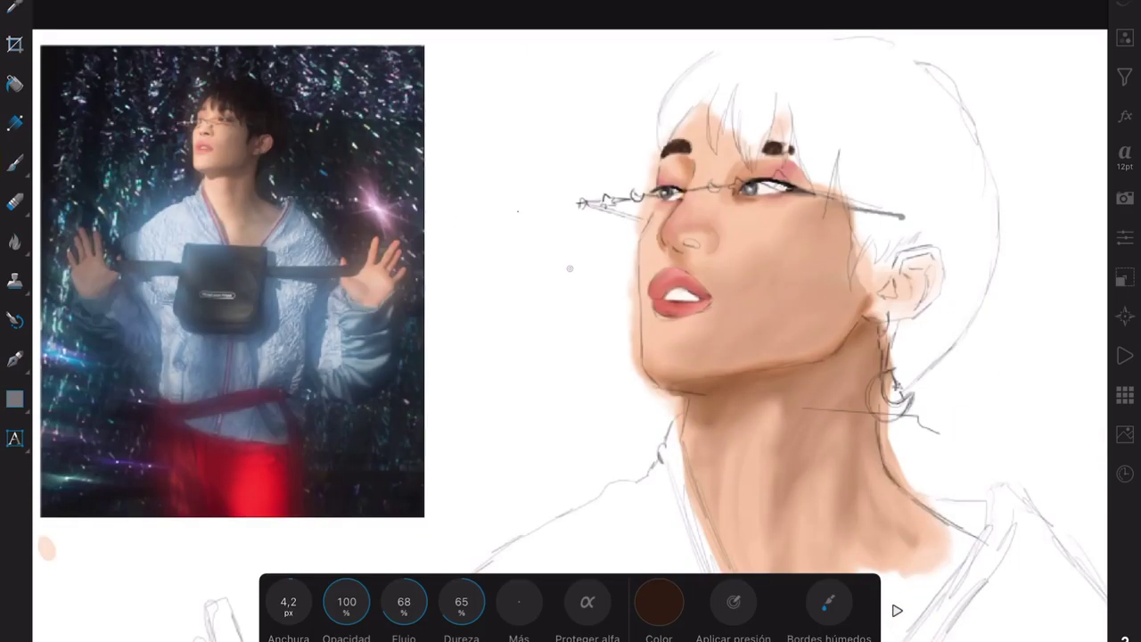
{"action": "scroll", "coordinate": [569, 321], "scroll_direction": "down", "scroll_amount": 2}
Undo a trial dark stroke near the eye and bring up the acrylic brush library
{"action": "left_click", "coordinate": [1125, 276]}
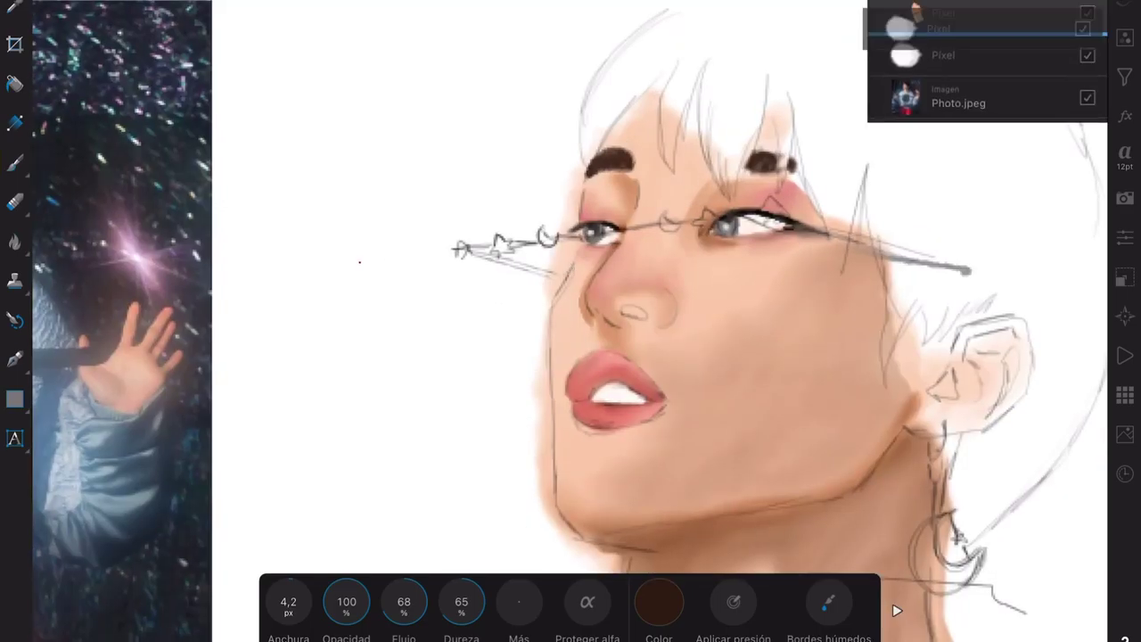
{"action": "left_click_drag", "start_coordinate": [731, 223], "coordinate": [780, 221]}
{"action": "left_click", "coordinate": [1124, 277]}
{"action": "key", "text": "ctrl+z"}
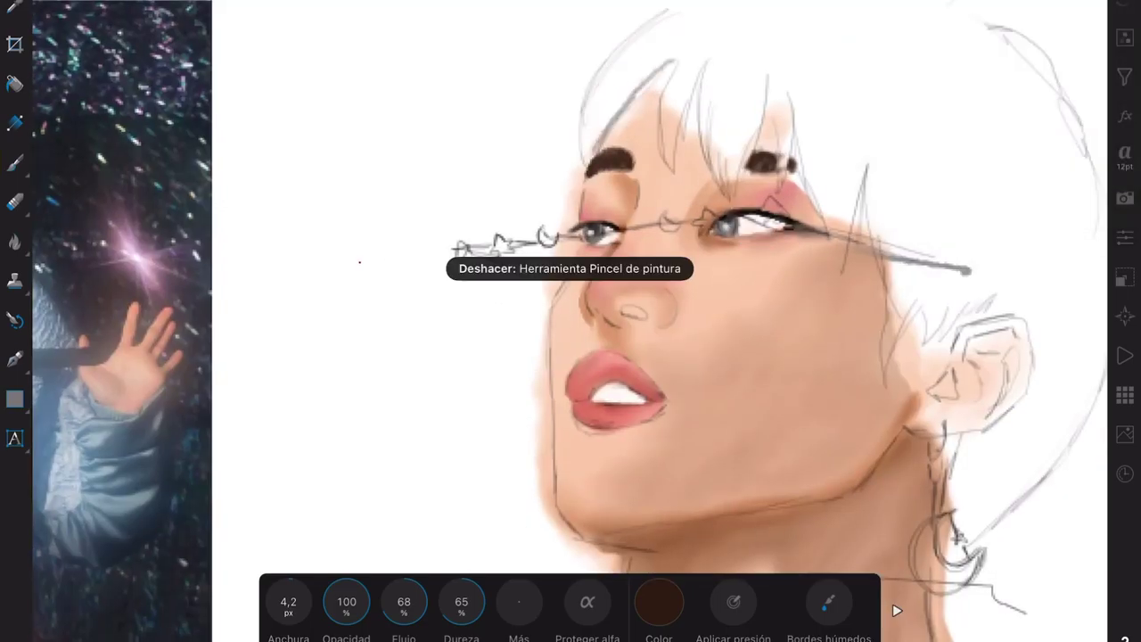
{"action": "left_click", "coordinate": [829, 601]}
{"action": "scroll", "coordinate": [1008, 357], "scroll_direction": "up", "scroll_amount": 5}
{"action": "scroll", "coordinate": [1007, 356], "scroll_direction": "down", "scroll_amount": 5}
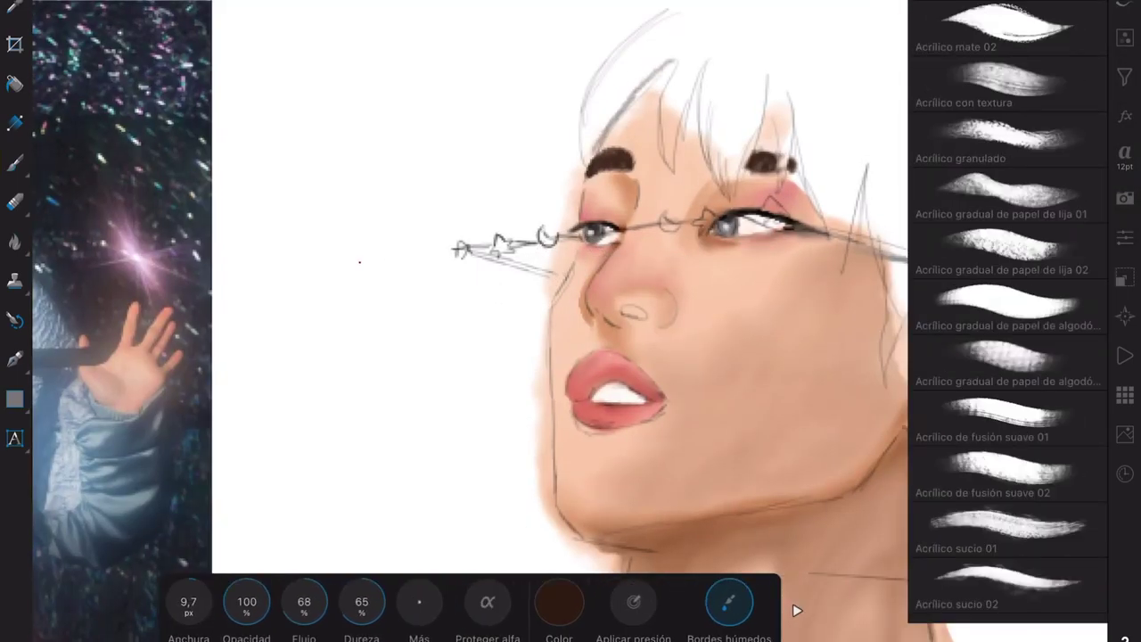
Scroll the brush library and select a textured brush for hair
{"action": "scroll", "coordinate": [1008, 357], "scroll_direction": "down", "scroll_amount": 5}
{"action": "scroll", "coordinate": [1007, 357], "scroll_direction": "down", "scroll_amount": 5}
{"action": "scroll", "coordinate": [1008, 357], "scroll_direction": "down", "scroll_amount": 5}
{"action": "scroll", "coordinate": [1007, 356], "scroll_direction": "down", "scroll_amount": 5}
{"action": "scroll", "coordinate": [1007, 356], "scroll_direction": "down", "scroll_amount": 5}
{"action": "scroll", "coordinate": [1008, 356], "scroll_direction": "down", "scroll_amount": 5}
{"action": "left_click", "coordinate": [998, 357]}
Paint dark hair strands across the fringe, filling the gaps
{"action": "left_click_drag", "start_coordinate": [678, 36], "coordinate": [589, 161]}
{"action": "mouse_move", "coordinate": [696, 14]}
{"action": "left_mouse_down"}
{"action": "mouse_move", "coordinate": [584, 156]}
{"action": "mouse_move", "coordinate": [606, 148]}
{"action": "left_mouse_up"}
{"action": "left_click_drag", "start_coordinate": [731, 22], "coordinate": [668, 165]}
{"action": "left_click_drag", "start_coordinate": [687, 35], "coordinate": [650, 165]}
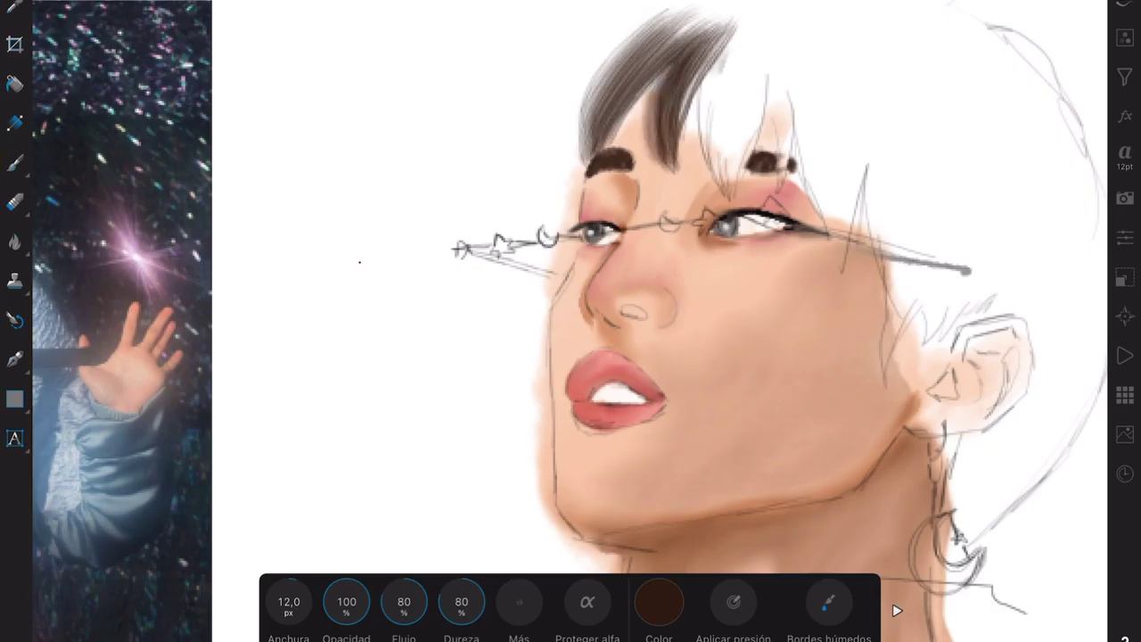
Paint strands down the right side over the temple toward the ear, adding broader strokes on top
{"action": "mouse_move", "coordinate": [740, 26]}
{"action": "left_mouse_down"}
{"action": "mouse_move", "coordinate": [718, 196]}
{"action": "mouse_move", "coordinate": [781, 147]}
{"action": "left_mouse_up"}
{"action": "left_click_drag", "start_coordinate": [776, 31], "coordinate": [838, 268]}
{"action": "left_click_drag", "start_coordinate": [802, 53], "coordinate": [852, 259]}
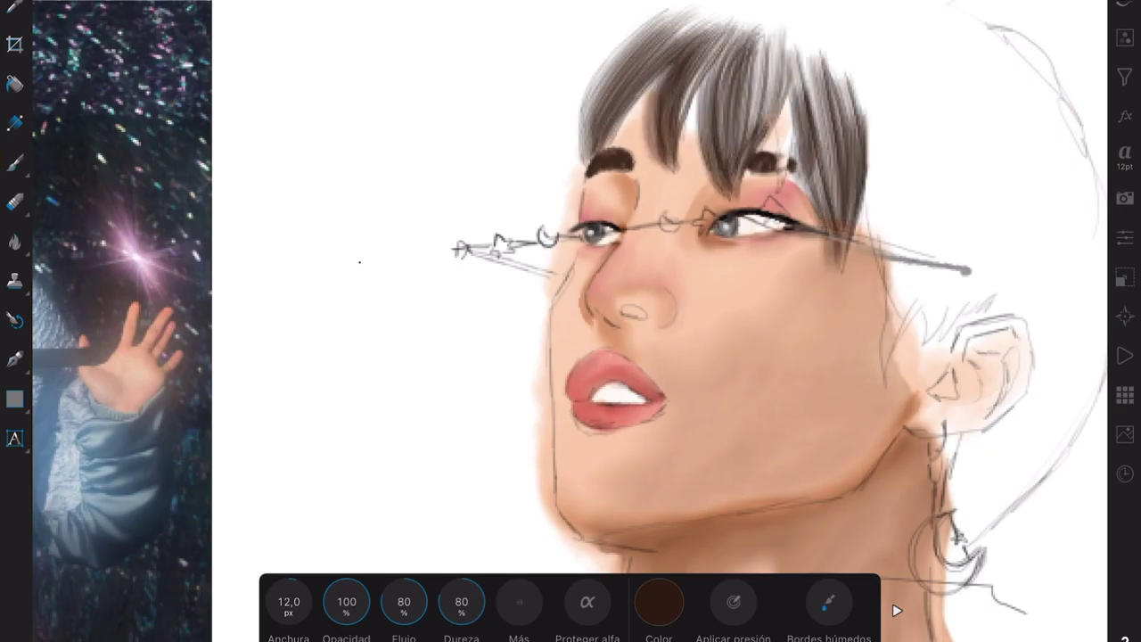
{"action": "left_click_drag", "start_coordinate": [856, 98], "coordinate": [927, 375]}
{"action": "left_click_drag", "start_coordinate": [892, 116], "coordinate": [937, 330]}
{"action": "mouse_move", "coordinate": [972, 170]}
{"action": "left_mouse_down"}
{"action": "mouse_move", "coordinate": [936, 344]}
{"action": "mouse_move", "coordinate": [936, 303]}
{"action": "left_mouse_up"}
{"action": "left_click_drag", "start_coordinate": [1061, 191], "coordinate": [968, 321]}
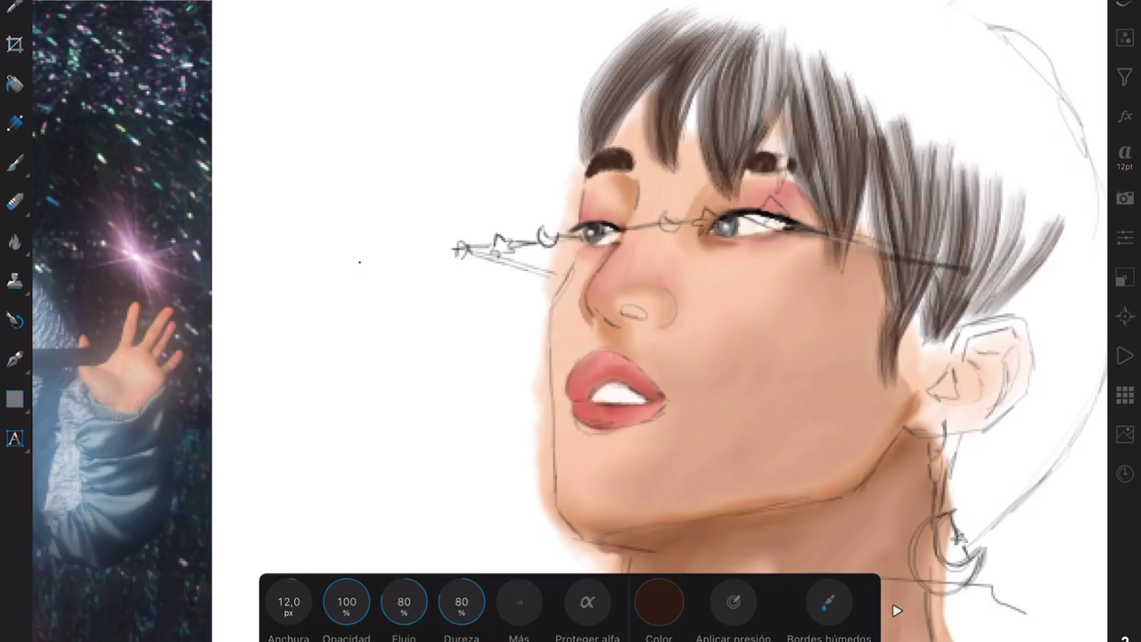
{"action": "scroll", "coordinate": [849, 212], "scroll_direction": "down", "scroll_amount": 5}
{"action": "left_click_drag", "start_coordinate": [289, 602], "coordinate": [339, 602]}
{"action": "left_click_drag", "start_coordinate": [928, 111], "coordinate": [972, 268]}
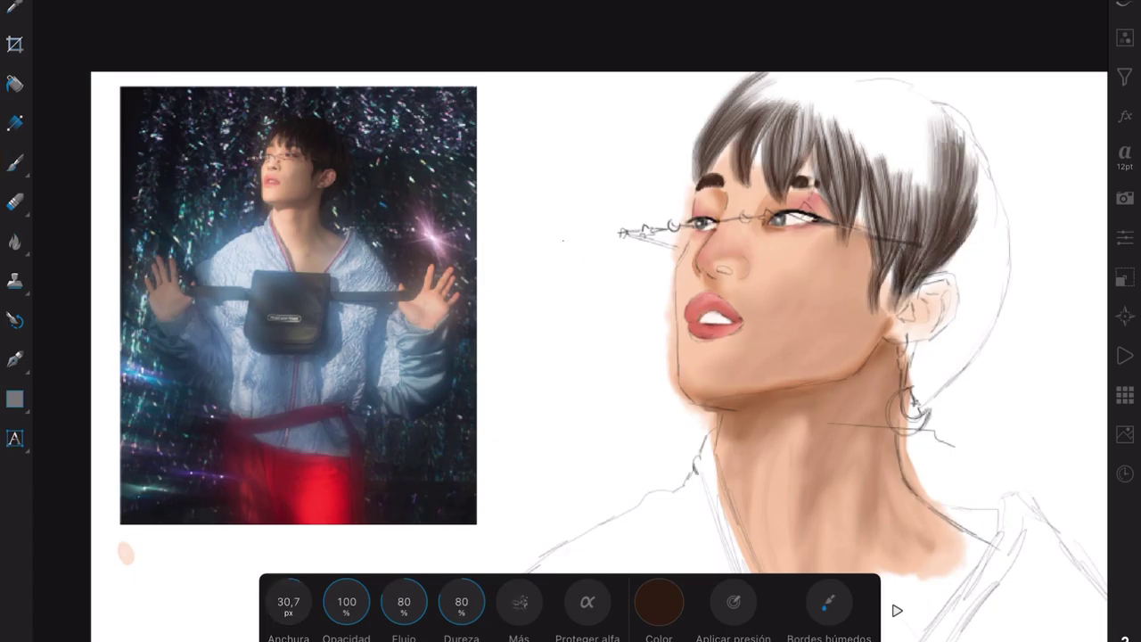
Fill the right side of the hair with broad strokes extending past the ear toward the neck
{"action": "left_click_drag", "start_coordinate": [936, 89], "coordinate": [891, 227]}
{"action": "left_click_drag", "start_coordinate": [887, 81], "coordinate": [825, 192]}
{"action": "mouse_move", "coordinate": [839, 73]}
{"action": "left_mouse_down"}
{"action": "mouse_move", "coordinate": [780, 174]}
{"action": "mouse_move", "coordinate": [717, 133]}
{"action": "left_mouse_up"}
{"action": "left_click_drag", "start_coordinate": [977, 330], "coordinate": [922, 406]}
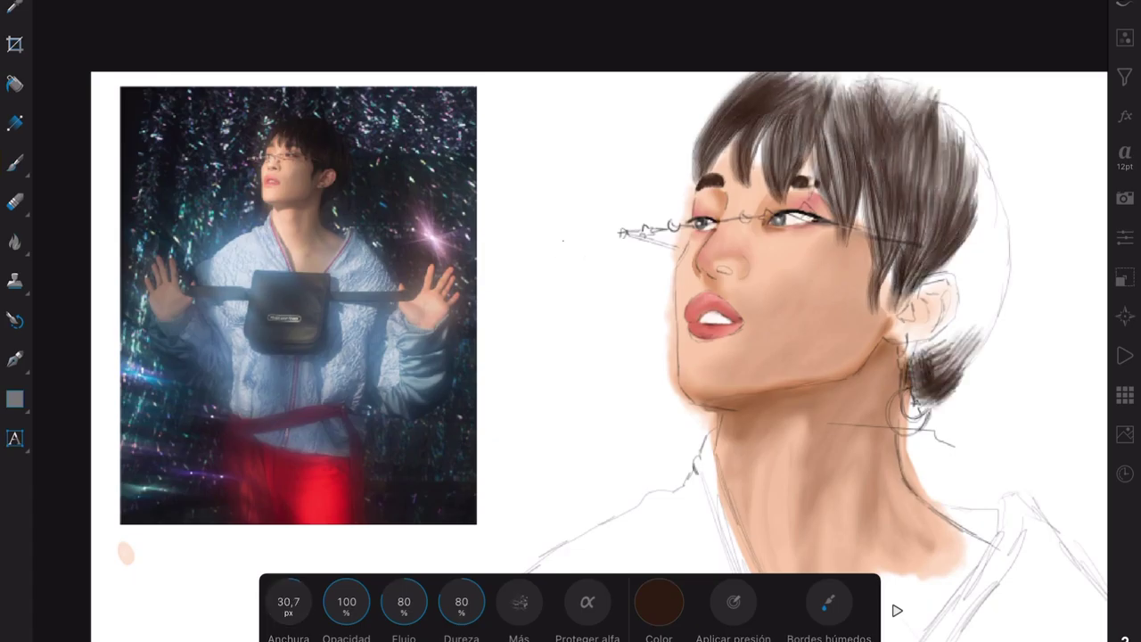
{"action": "left_click_drag", "start_coordinate": [990, 179], "coordinate": [945, 375]}
{"action": "left_click_drag", "start_coordinate": [981, 151], "coordinate": [967, 357]}
{"action": "left_click_drag", "start_coordinate": [998, 103], "coordinate": [928, 415]}
Layer more dark-brown strokes across the top and right side of the hair
{"action": "left_click_drag", "start_coordinate": [981, 75], "coordinate": [918, 165]}
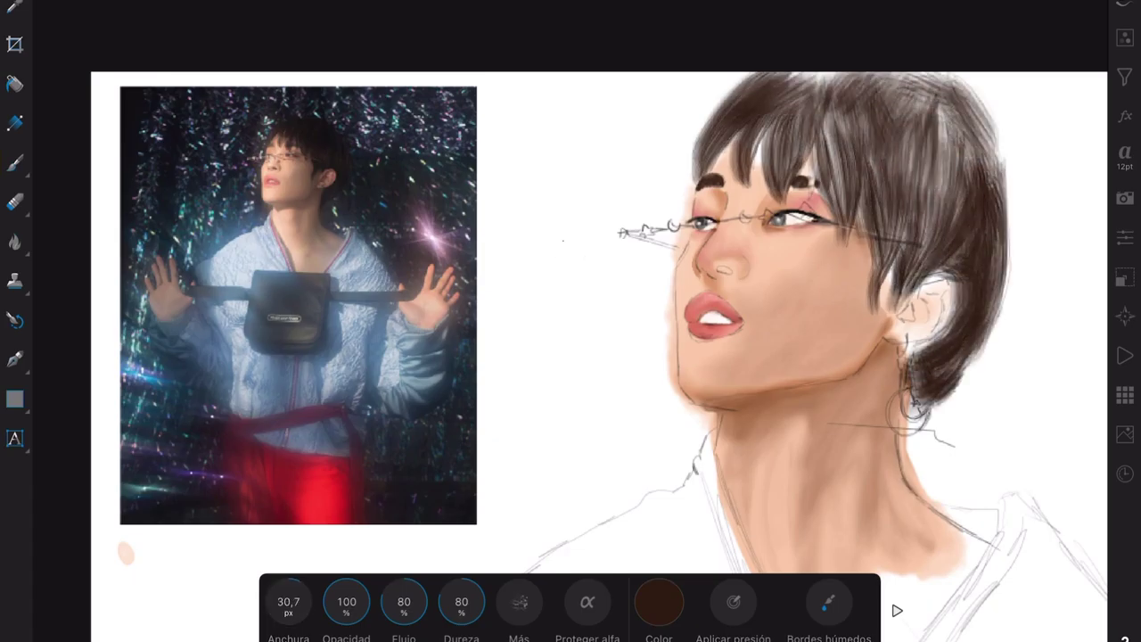
{"action": "left_click_drag", "start_coordinate": [883, 76], "coordinate": [830, 187]}
{"action": "left_click_drag", "start_coordinate": [1016, 80], "coordinate": [946, 241]}
{"action": "left_click_drag", "start_coordinate": [1025, 129], "coordinate": [972, 356]}
{"action": "scroll", "coordinate": [624, 356], "scroll_direction": "down", "scroll_amount": 3}
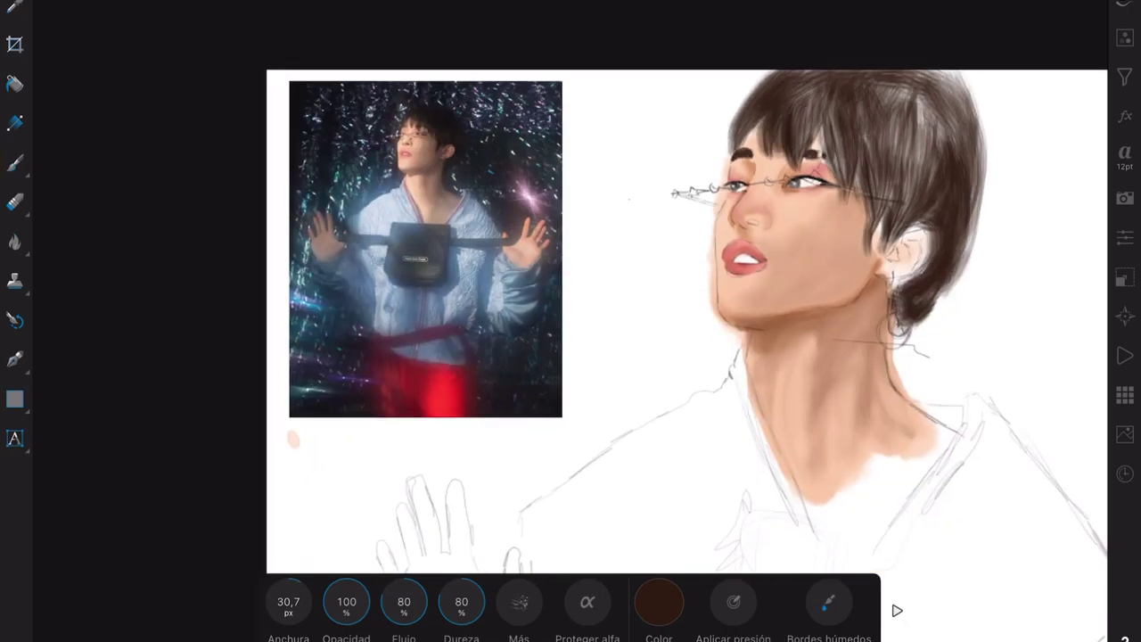
{"action": "scroll", "coordinate": [615, 348], "scroll_direction": "up", "scroll_amount": 2}
{"action": "left_click_drag", "start_coordinate": [940, 103], "coordinate": [892, 230]}
{"action": "mouse_move", "coordinate": [828, 65]}
{"action": "left_mouse_down"}
{"action": "mouse_move", "coordinate": [791, 143]}
{"action": "mouse_move", "coordinate": [744, 165]}
{"action": "left_mouse_up"}
{"action": "left_click_drag", "start_coordinate": [918, 98], "coordinate": [829, 267]}
{"action": "left_click_drag", "start_coordinate": [763, 66], "coordinate": [678, 165]}
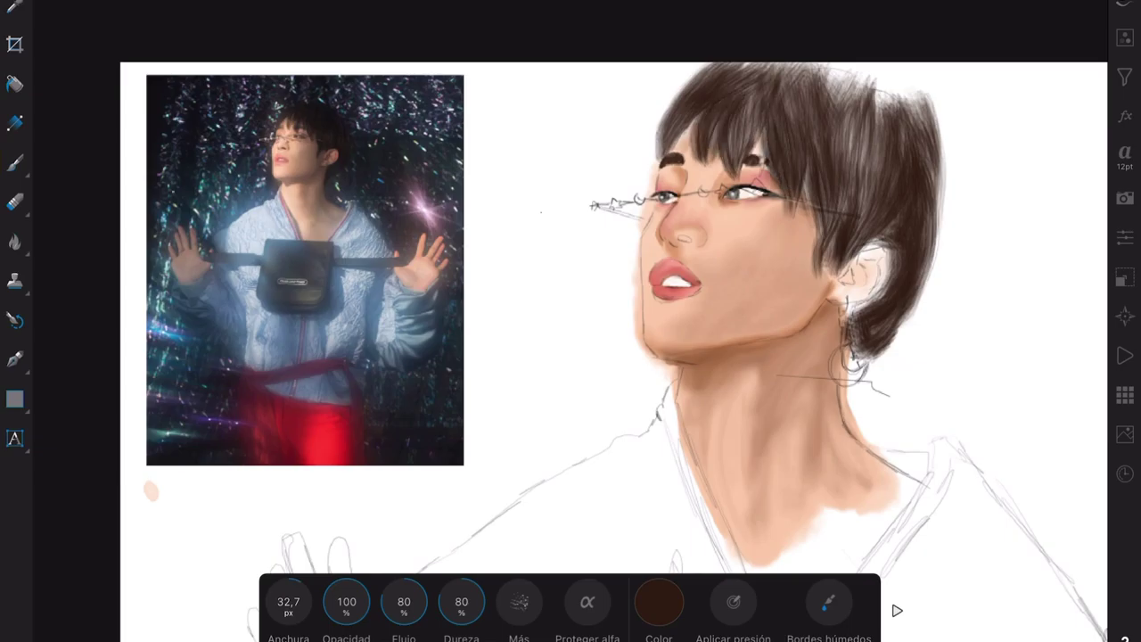
Undo the last two unwanted hair strokes
{"action": "scroll", "coordinate": [615, 347], "scroll_direction": "down", "scroll_amount": 2}
{"action": "scroll", "coordinate": [570, 267], "scroll_direction": "up", "scroll_amount": 3}
{"action": "scroll", "coordinate": [570, 267], "scroll_direction": "down", "scroll_amount": 2}
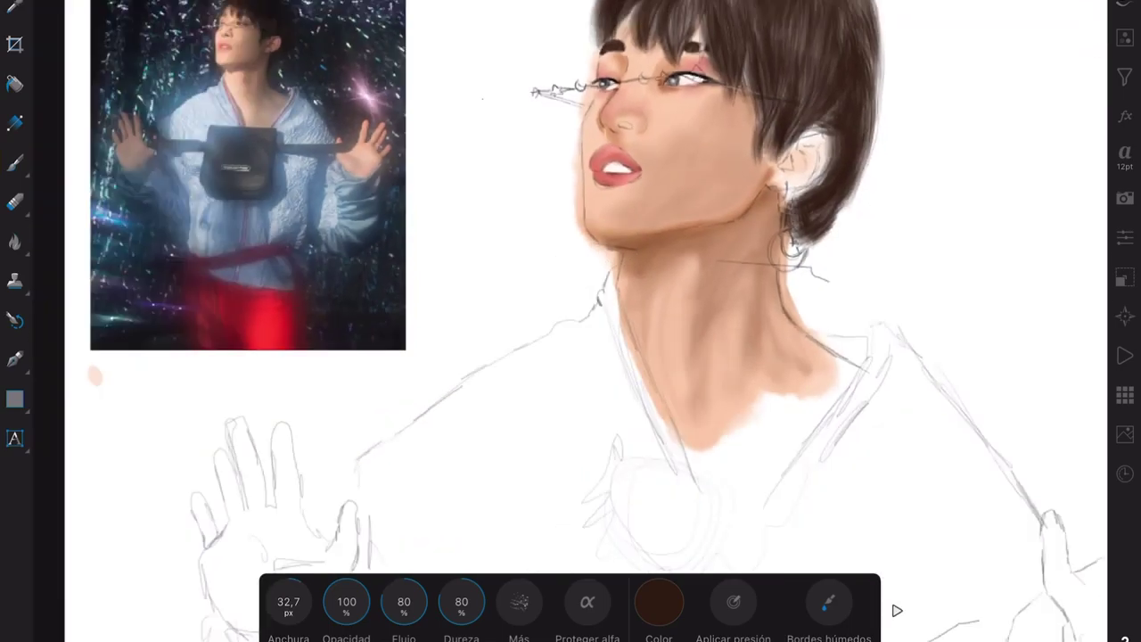
{"action": "scroll", "coordinate": [571, 321], "scroll_direction": "down", "scroll_amount": 1}
{"action": "key", "text": "ctrl+z"}
{"action": "scroll", "coordinate": [571, 321], "scroll_direction": "down", "scroll_amount": 2}
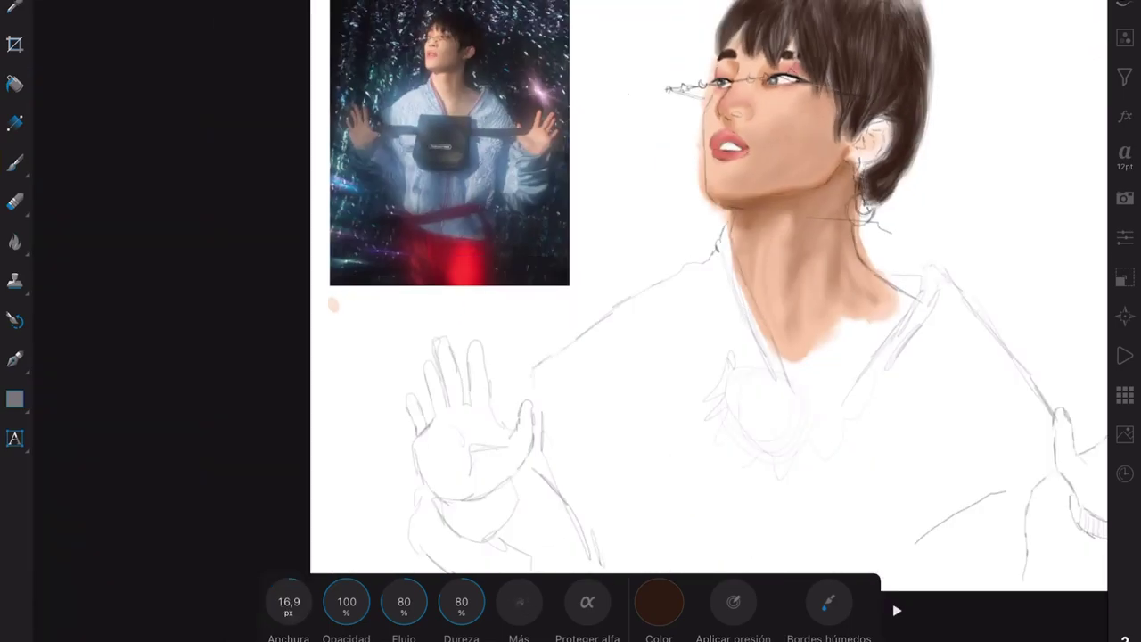
{"action": "key", "text": "ctrl+z"}
{"action": "key", "text": "ctrl+z"}
{"action": "scroll", "coordinate": [571, 321], "scroll_direction": "up", "scroll_amount": 3}
Paint hair from the ear down to the neck and darken the top-right and lower strands
{"action": "left_click_drag", "start_coordinate": [972, 228], "coordinate": [865, 352]}
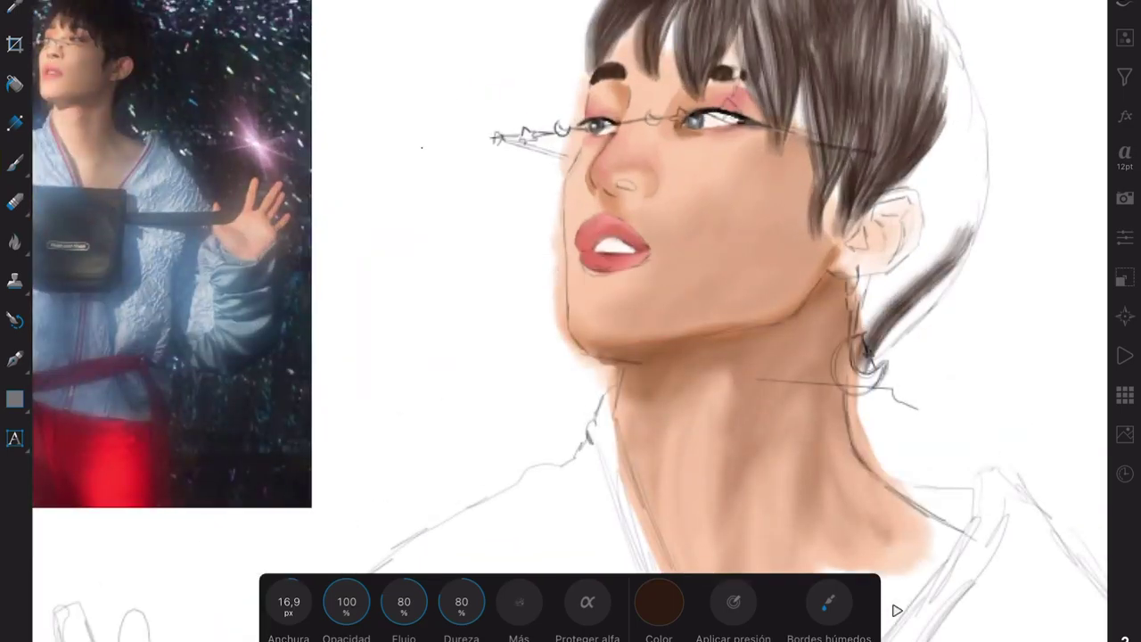
{"action": "left_click_drag", "start_coordinate": [981, 170], "coordinate": [860, 353]}
{"action": "left_click_drag", "start_coordinate": [968, 62], "coordinate": [896, 286]}
{"action": "left_click_drag", "start_coordinate": [813, 49], "coordinate": [807, 182]}
{"action": "left_click_drag", "start_coordinate": [751, 3], "coordinate": [759, 120]}
{"action": "left_click_drag", "start_coordinate": [673, 2], "coordinate": [678, 87]}
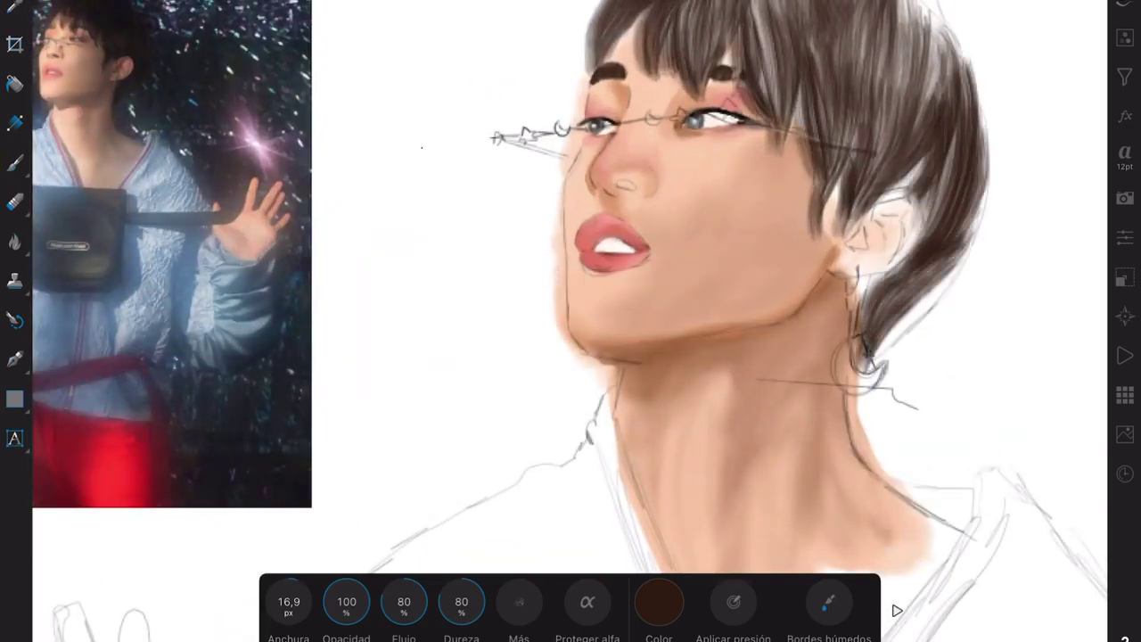
{"action": "left_click_drag", "start_coordinate": [980, 4], "coordinate": [932, 130]}
{"action": "left_click_drag", "start_coordinate": [927, 263], "coordinate": [856, 379]}
{"action": "left_click_drag", "start_coordinate": [943, 152], "coordinate": [873, 281]}
Add final dark strokes along the top of the hair
{"action": "scroll", "coordinate": [624, 321], "scroll_direction": "down", "scroll_amount": 3}
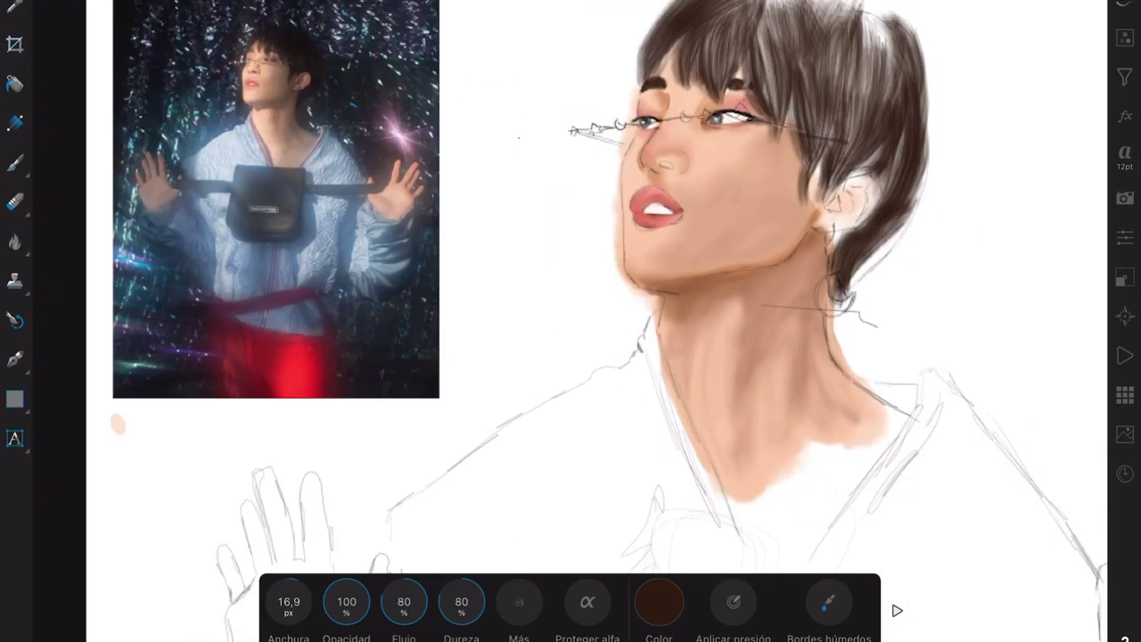
{"action": "left_click_drag", "start_coordinate": [918, 27], "coordinate": [882, 107]}
{"action": "left_click_drag", "start_coordinate": [851, 5], "coordinate": [825, 147]}
{"action": "scroll", "coordinate": [571, 321], "scroll_direction": "down", "scroll_amount": 3}
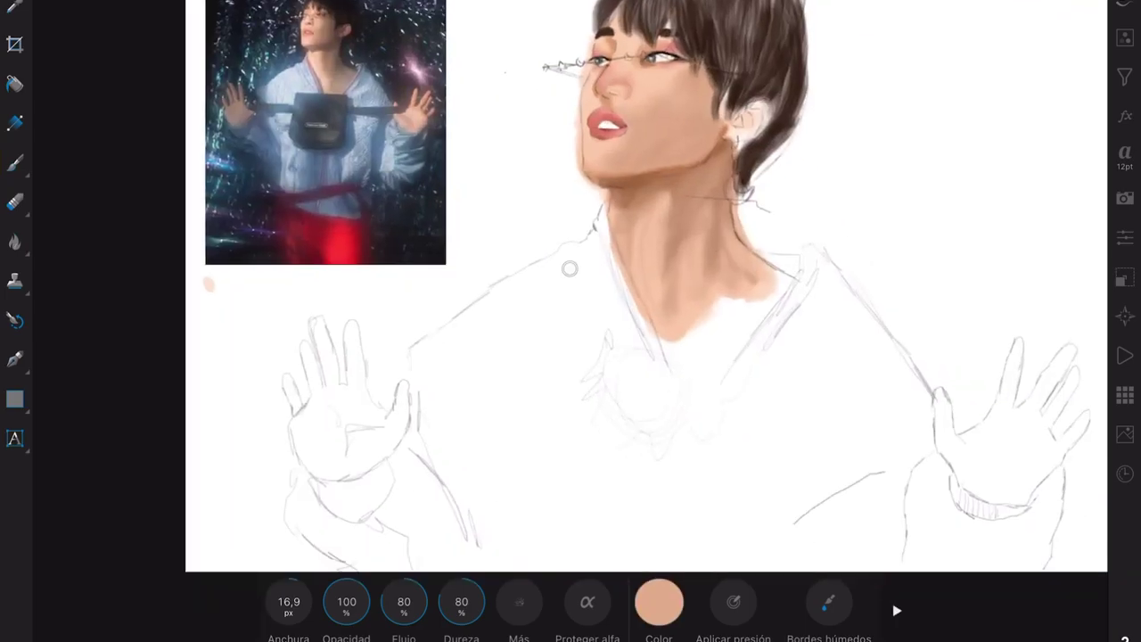